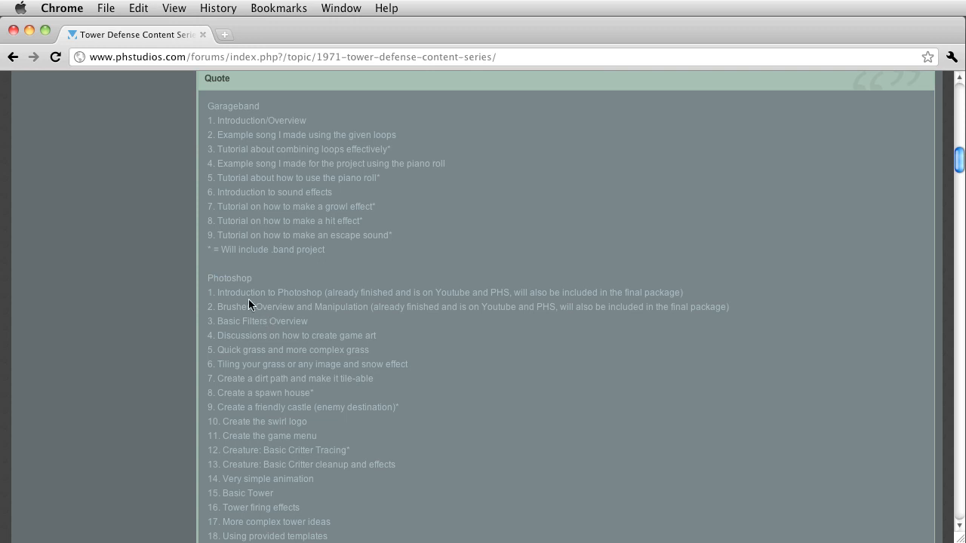
- Examine the Photoshop lessons in the Tower Defense content series post, from the brushes lesson to the game art discussion
{"action": "double_click", "coordinate": [240, 306]}
{"action": "left_click", "coordinate": [602, 301]}
{"action": "left_click_drag", "start_coordinate": [345, 306], "coordinate": [824, 313]}
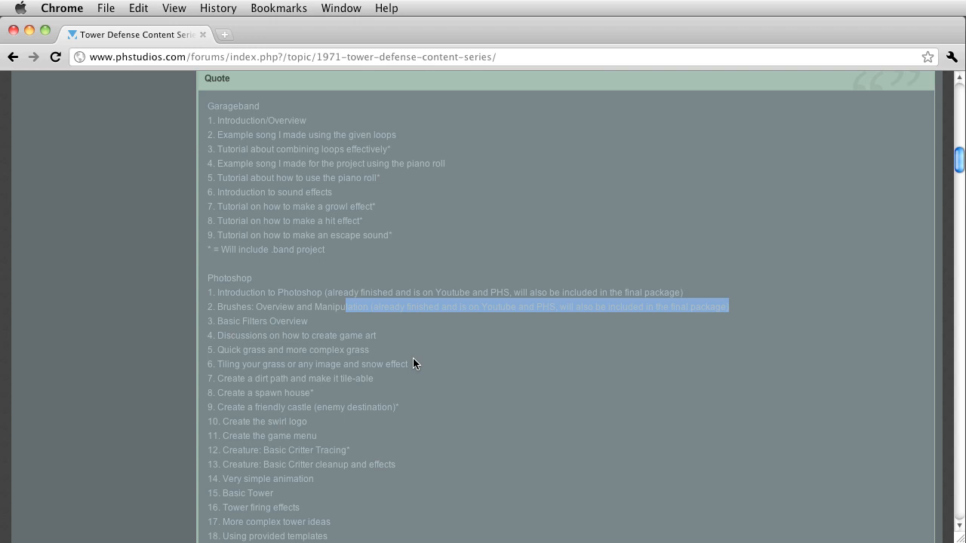
{"action": "left_click", "coordinate": [517, 318]}
{"action": "double_click", "coordinate": [493, 312]}
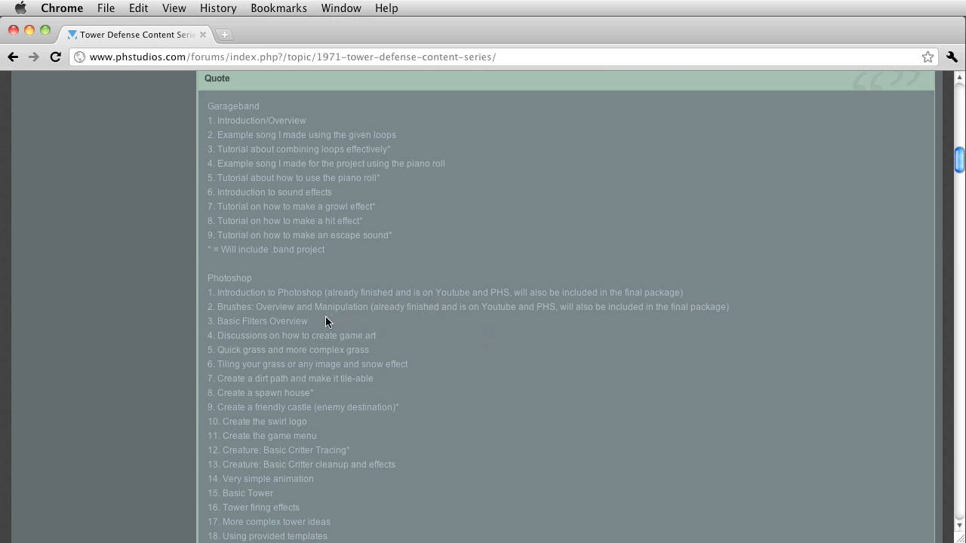
{"action": "left_click_drag", "start_coordinate": [325, 316], "coordinate": [217, 321]}
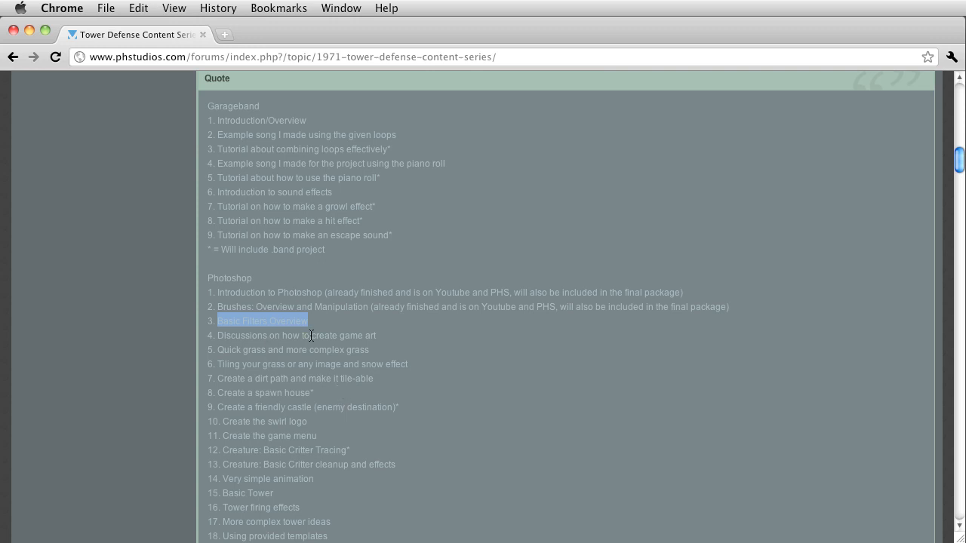
{"action": "left_click_drag", "start_coordinate": [313, 336], "coordinate": [438, 341]}
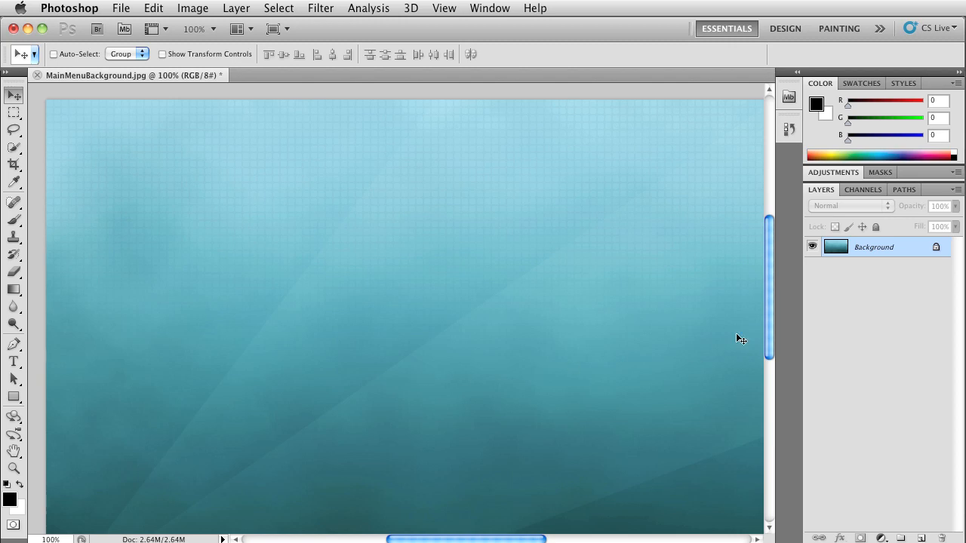
- Switch to Photoshop, open the Motion Blur filter for the background image and set its distance to 999 pixels
{"action": "mouse_move", "coordinate": [770, 295]}
{"action": "left_mouse_down"}
{"action": "mouse_move", "coordinate": [765, 352]}
{"action": "mouse_move", "coordinate": [770, 287]}
{"action": "mouse_move", "coordinate": [758, 299]}
{"action": "left_mouse_up"}
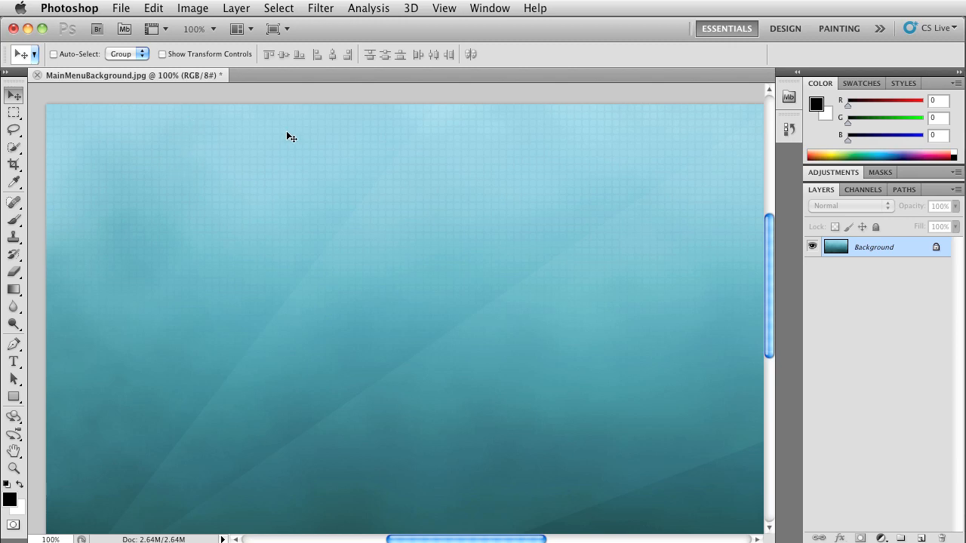
{"action": "left_click_drag", "start_coordinate": [483, 539], "coordinate": [504, 539]}
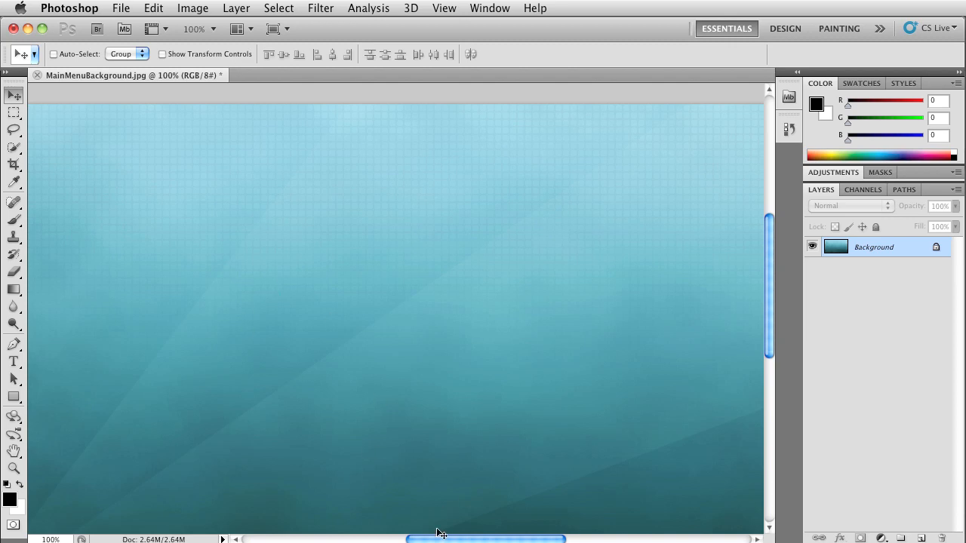
{"action": "left_click_drag", "start_coordinate": [411, 538], "coordinate": [389, 538]}
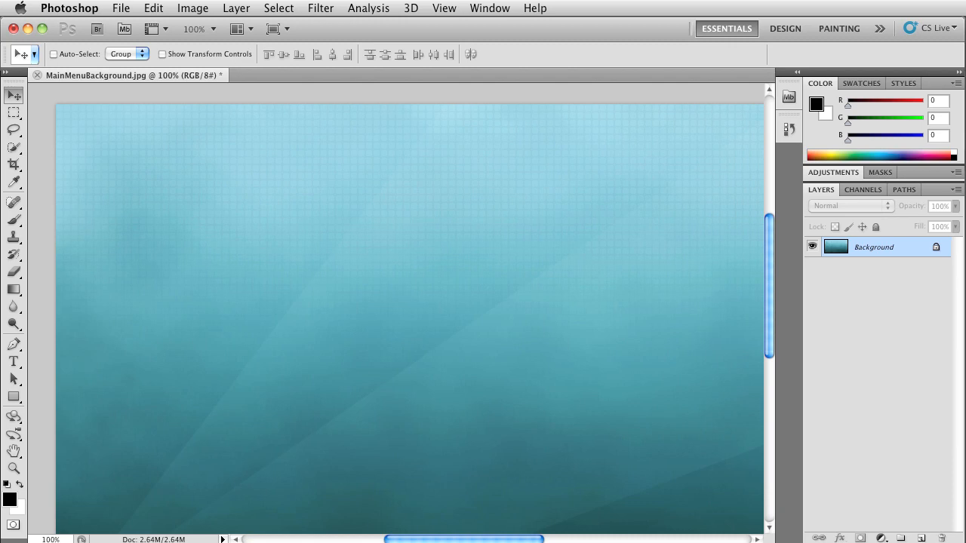
{"action": "left_click", "coordinate": [332, 7]}
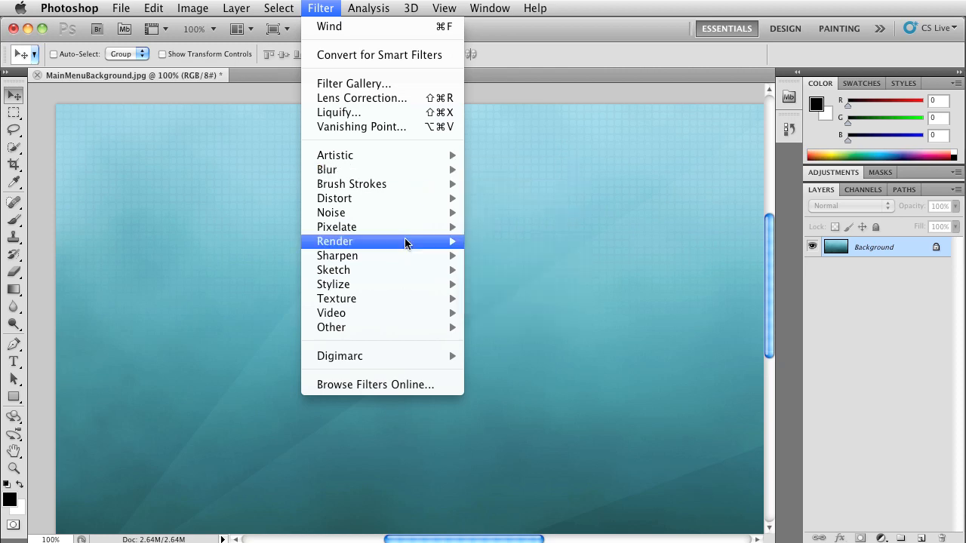
{"action": "mouse_move", "coordinate": [412, 215]}
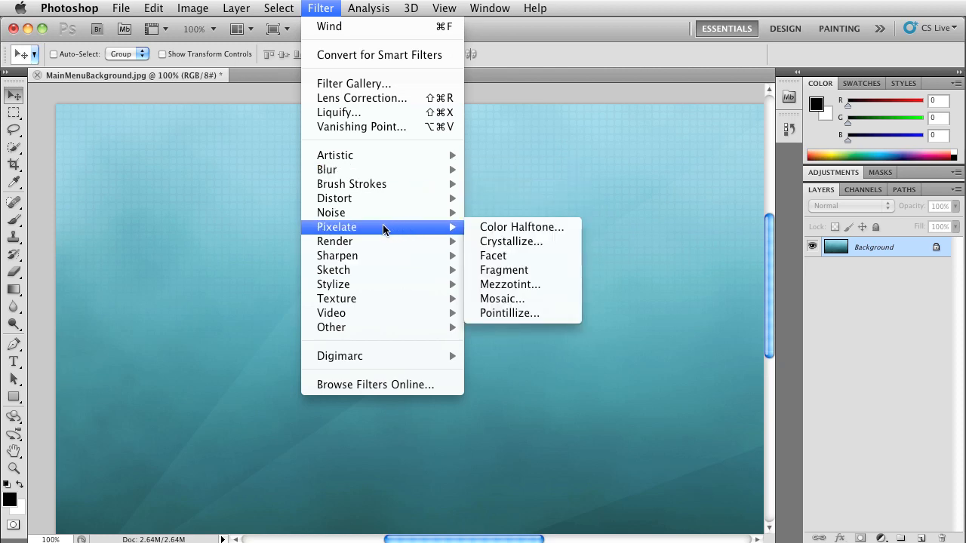
{"action": "mouse_move", "coordinate": [404, 158]}
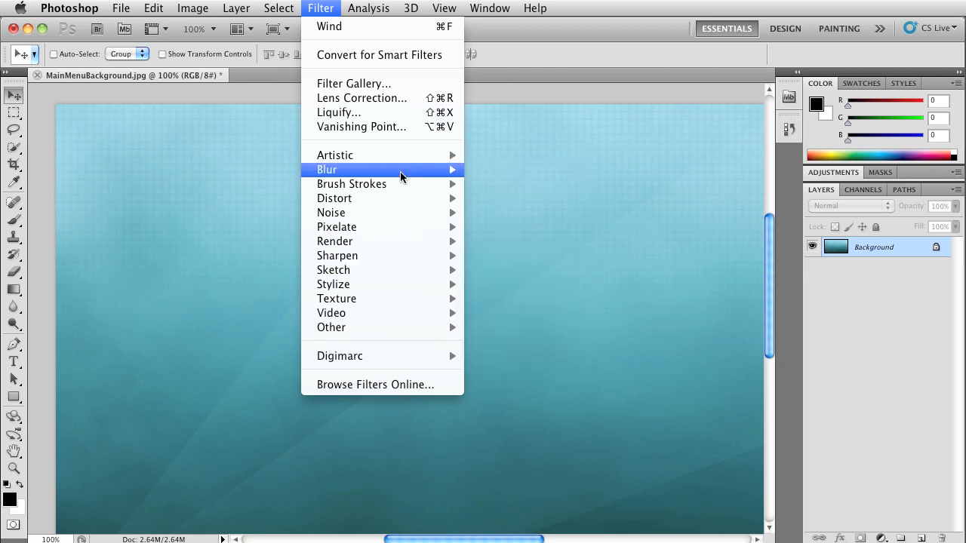
{"action": "mouse_move", "coordinate": [401, 176]}
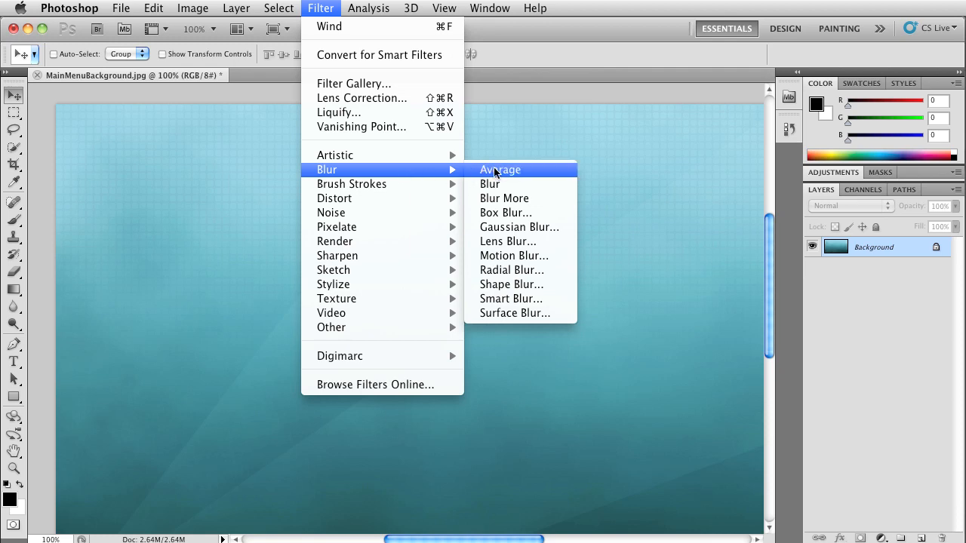
{"action": "left_click", "coordinate": [516, 257]}
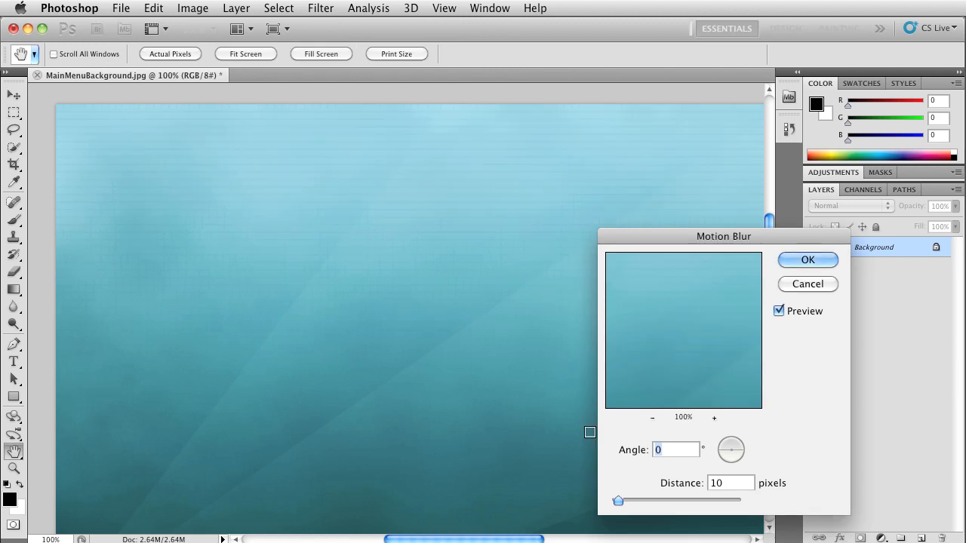
{"action": "left_click_drag", "start_coordinate": [617, 504], "coordinate": [743, 501]}
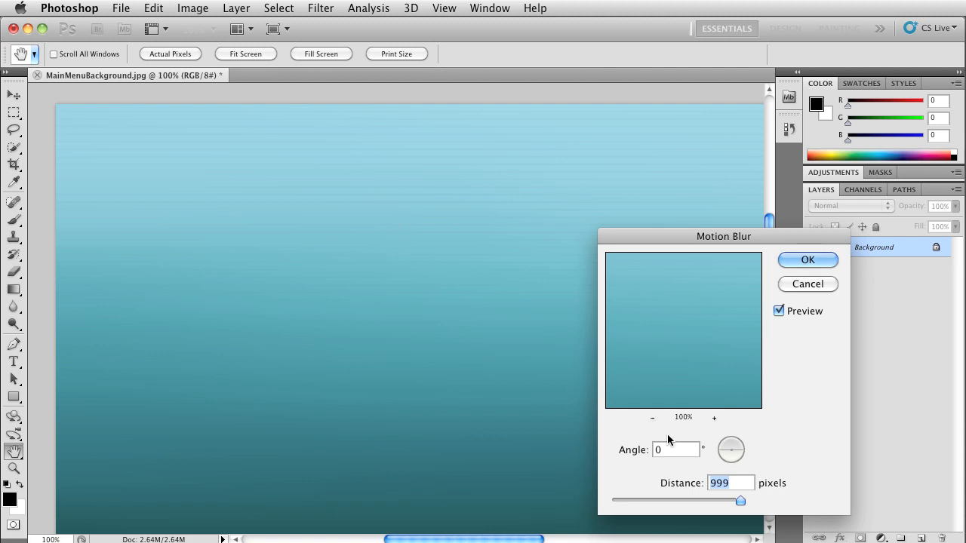
- Try the Motion Blur on the background at an angle of -90° and a distance of 998 pixels, and undo it
{"action": "left_click_drag", "start_coordinate": [723, 454], "coordinate": [729, 441]}
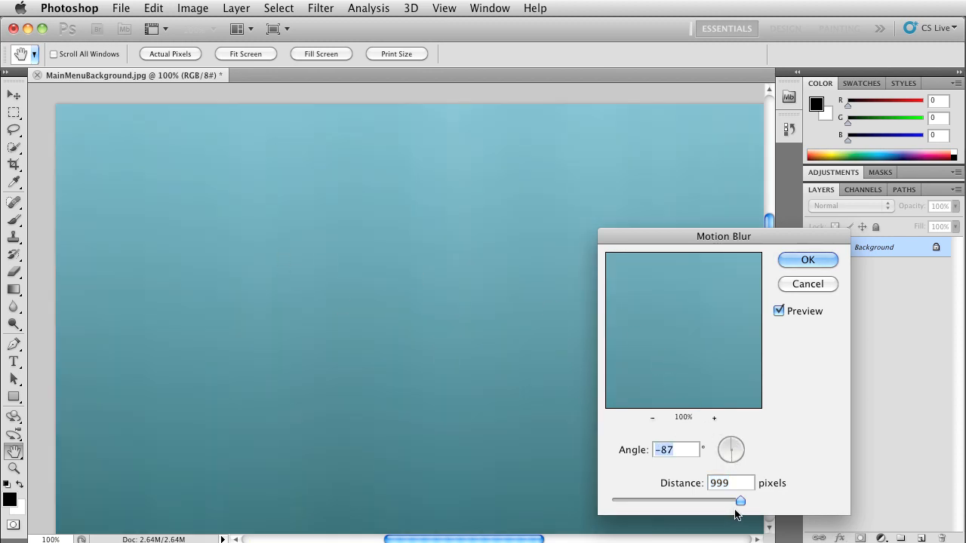
{"action": "left_click_drag", "start_coordinate": [740, 501], "coordinate": [785, 499]}
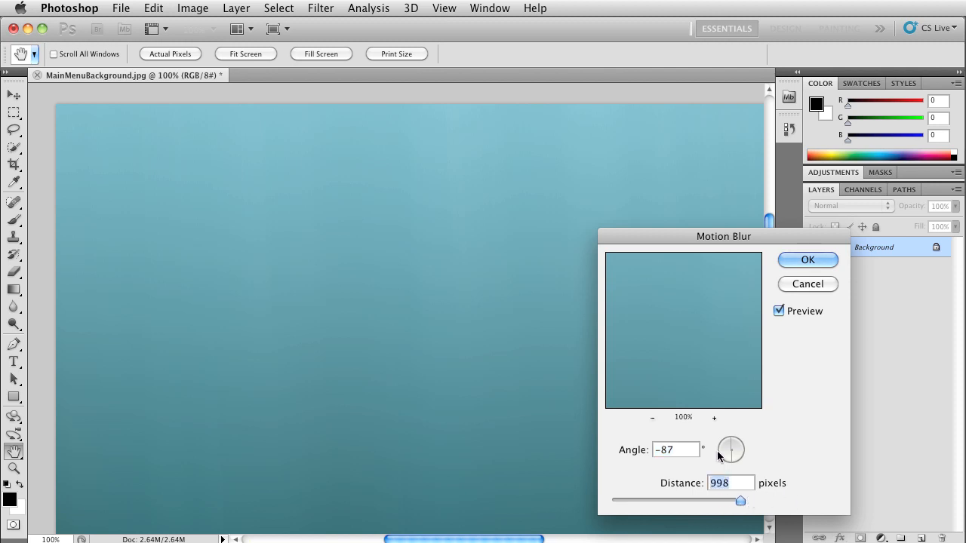
{"action": "left_click", "coordinate": [666, 449]}
{"action": "type", "text": "-90"}
{"action": "key", "text": "Return"}
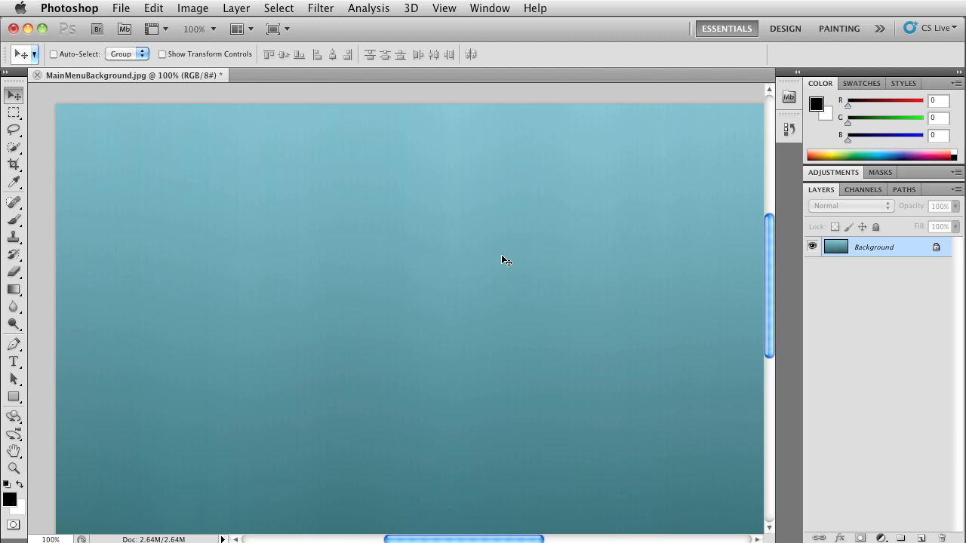
{"action": "key", "text": "super+z"}
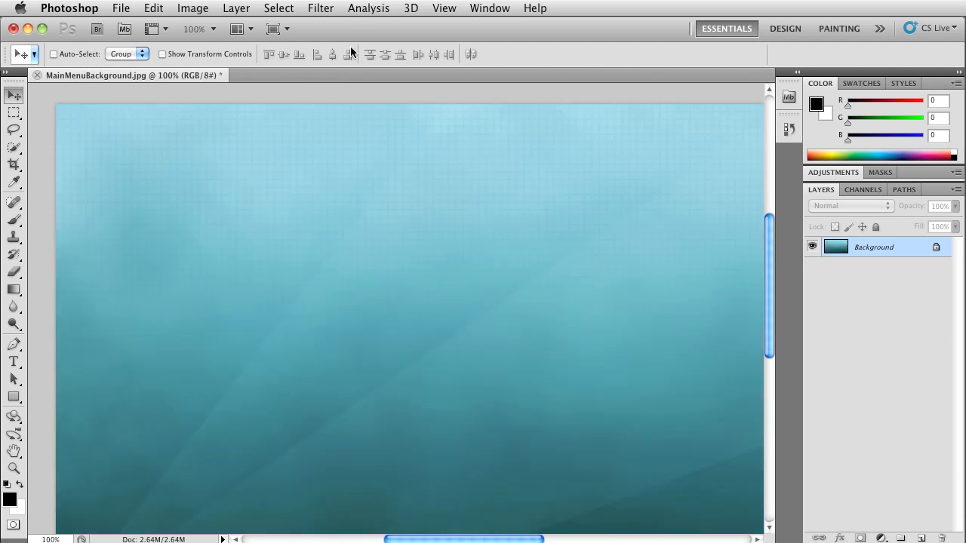
- Preview a Gaussian Blur on the background image at several radii and discard it
{"action": "left_click", "coordinate": [276, 9]}
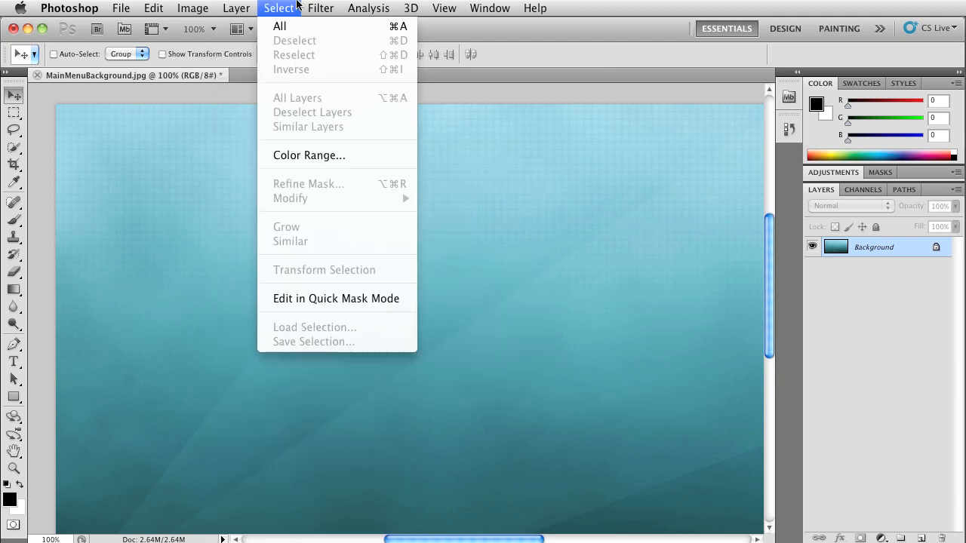
{"action": "mouse_move", "coordinate": [336, 171]}
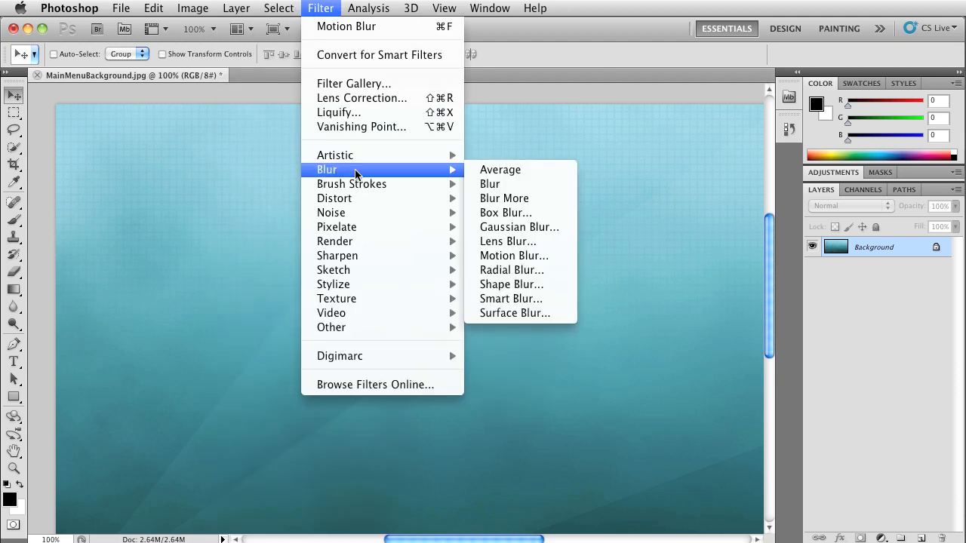
{"action": "left_click", "coordinate": [526, 228]}
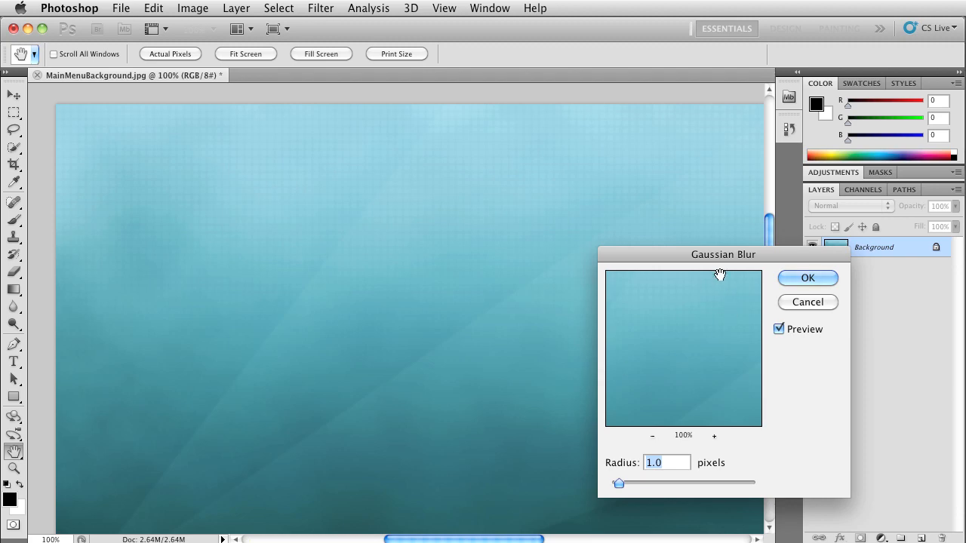
{"action": "left_click_drag", "start_coordinate": [723, 257], "coordinate": [627, 225]}
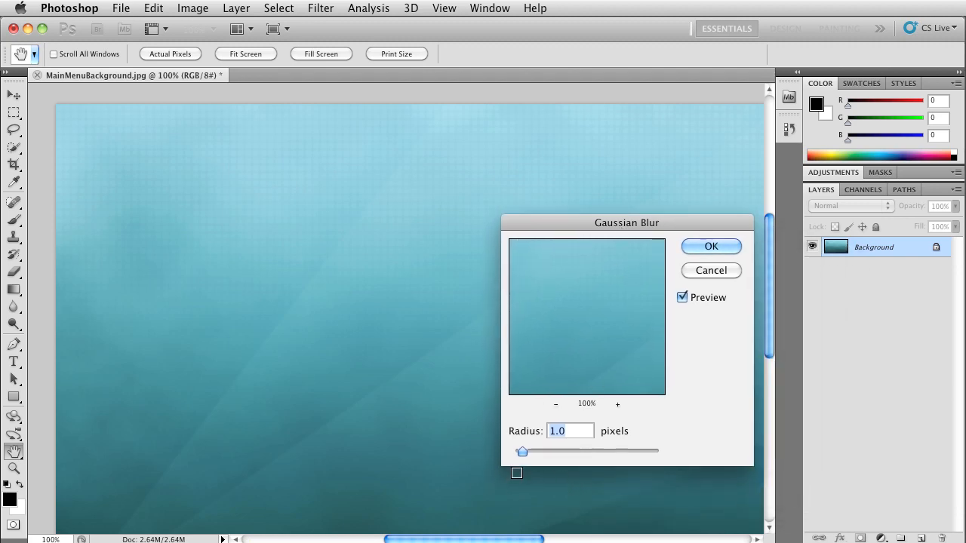
{"action": "left_click_drag", "start_coordinate": [522, 451], "coordinate": [557, 452]}
{"action": "left_click_drag", "start_coordinate": [557, 452], "coordinate": [533, 453]}
{"action": "left_click", "coordinate": [707, 271]}
{"action": "key", "text": "v"}
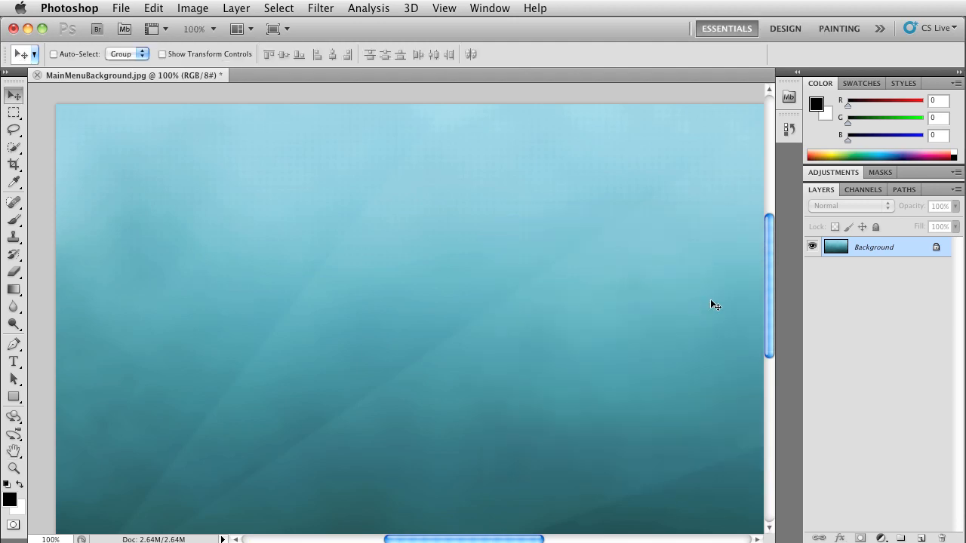
- Try a Spin Radial Blur on the background image with amount 50 and Best quality
{"action": "left_click", "coordinate": [328, 7]}
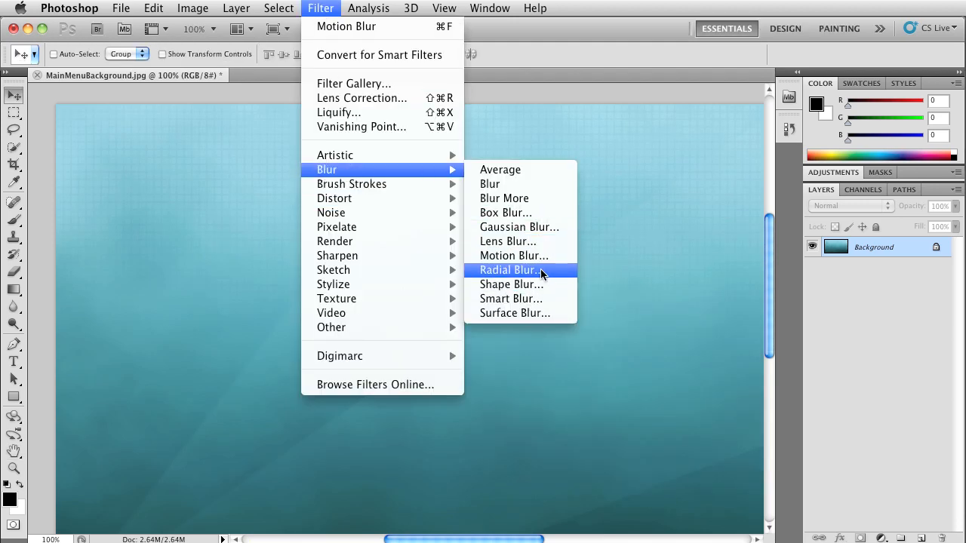
{"action": "left_click", "coordinate": [541, 270]}
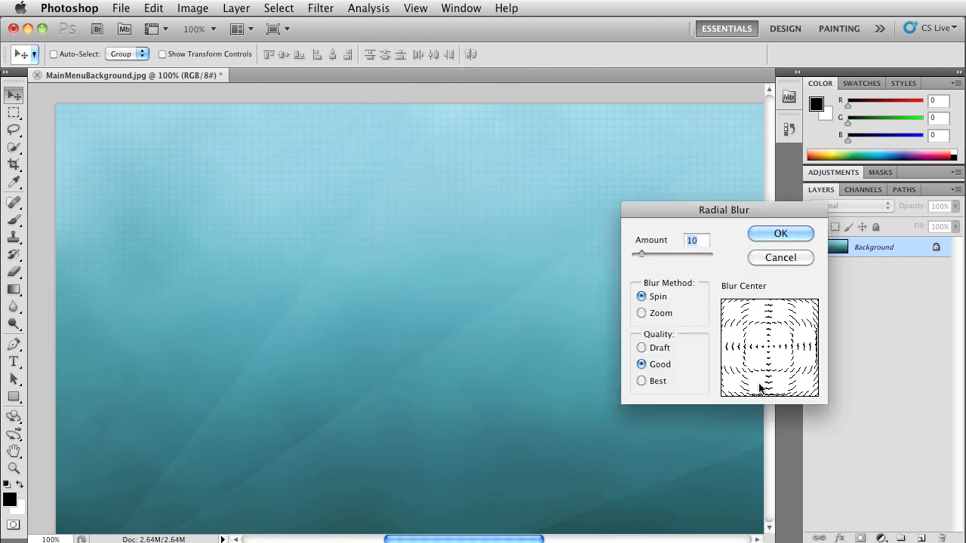
{"action": "left_click_drag", "start_coordinate": [642, 254], "coordinate": [674, 256]}
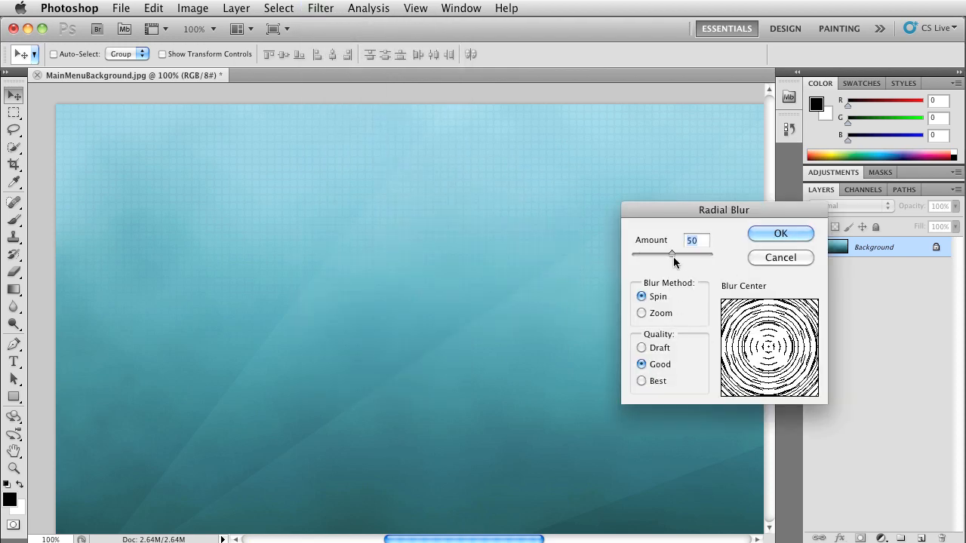
{"action": "left_click", "coordinate": [655, 381]}
{"action": "left_click", "coordinate": [785, 235]}
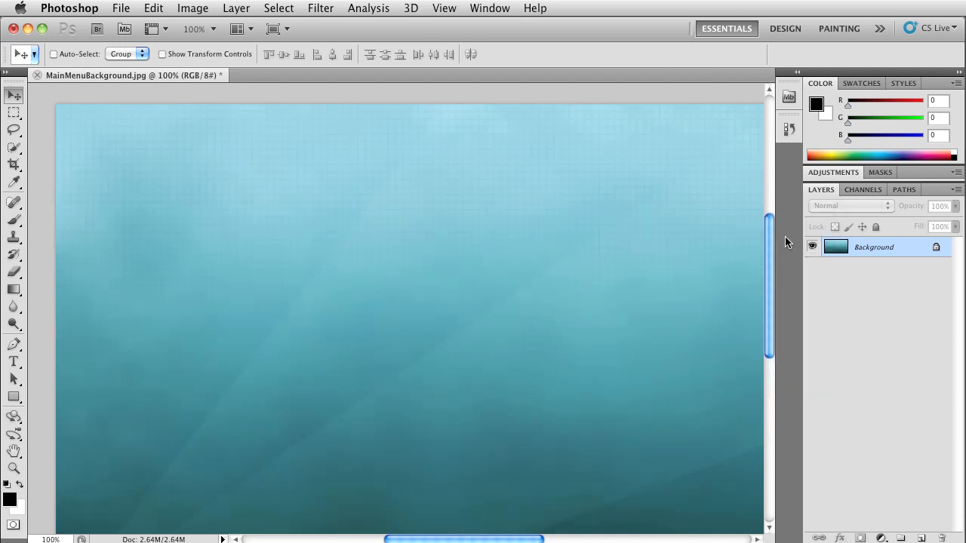
- Try a Zoom Radial Blur on the background image with amount 50, Best quality and a shifted blur center, and inspect the image
{"action": "left_click", "coordinate": [279, 8]}
{"action": "mouse_move", "coordinate": [315, 11]}
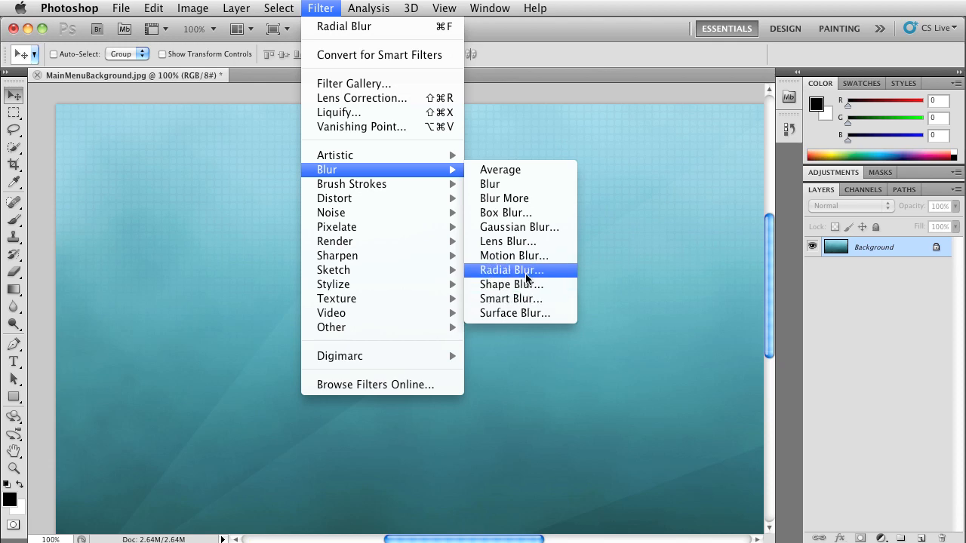
{"action": "left_click", "coordinate": [521, 270]}
{"action": "left_click", "coordinate": [643, 313]}
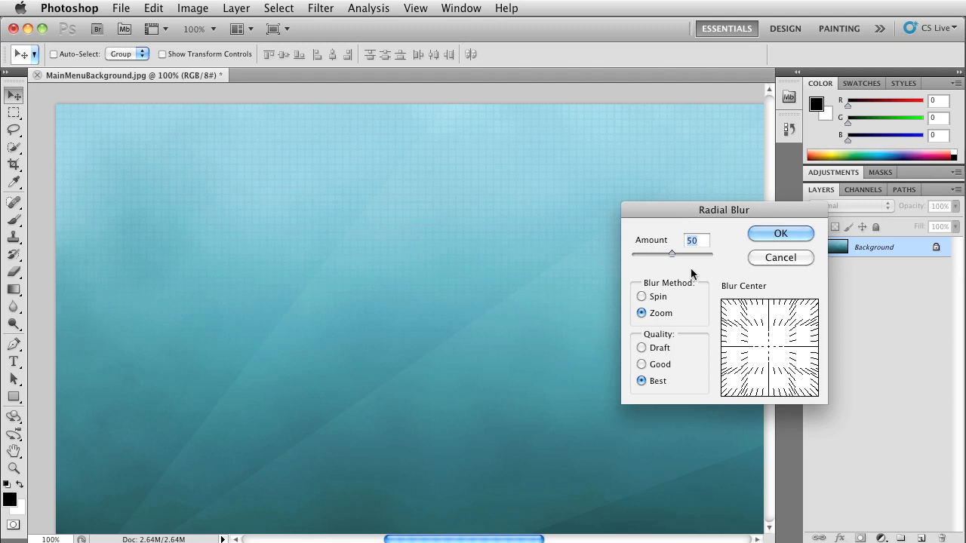
{"action": "left_click_drag", "start_coordinate": [765, 355], "coordinate": [778, 335]}
{"action": "left_click", "coordinate": [780, 234]}
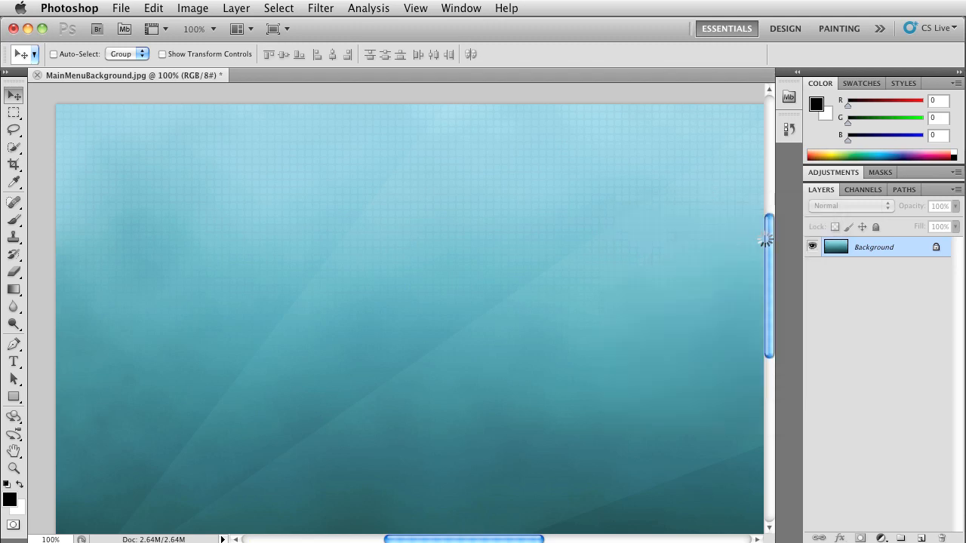
{"action": "scroll", "coordinate": [605, 350], "scroll_direction": "down", "scroll_amount": 2}
{"action": "scroll", "coordinate": [606, 352], "scroll_direction": "down", "scroll_amount": 10}
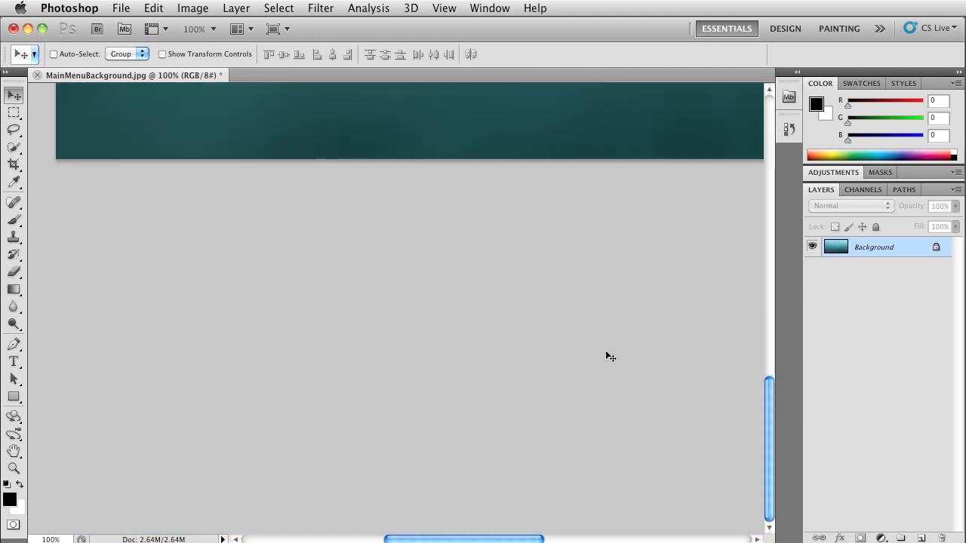
{"action": "scroll", "coordinate": [606, 352], "scroll_direction": "up", "scroll_amount": 12}
{"action": "scroll", "coordinate": [606, 352], "scroll_direction": "up", "scroll_amount": 1}
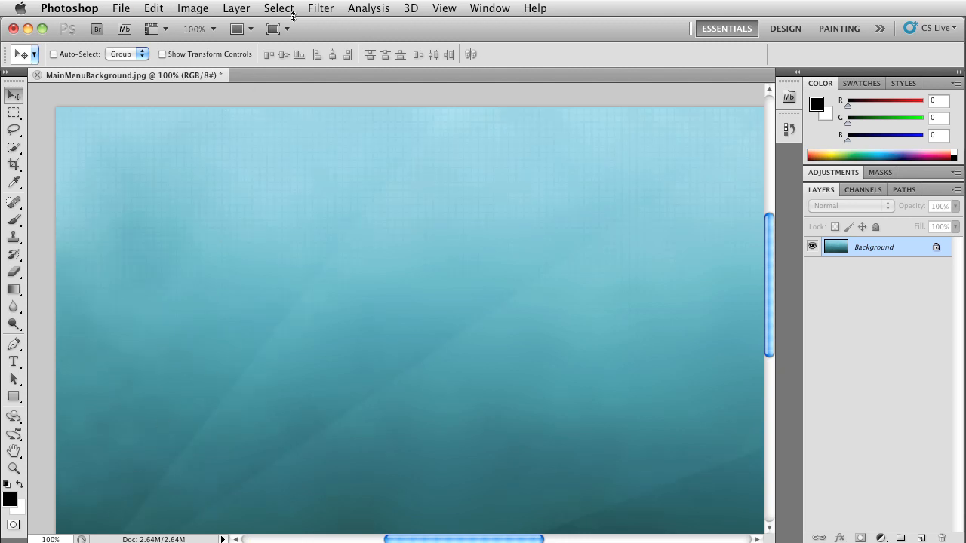
- Apply the Ripple filter to the background image with an amount of 999% and the Medium size
{"action": "left_click", "coordinate": [320, 8]}
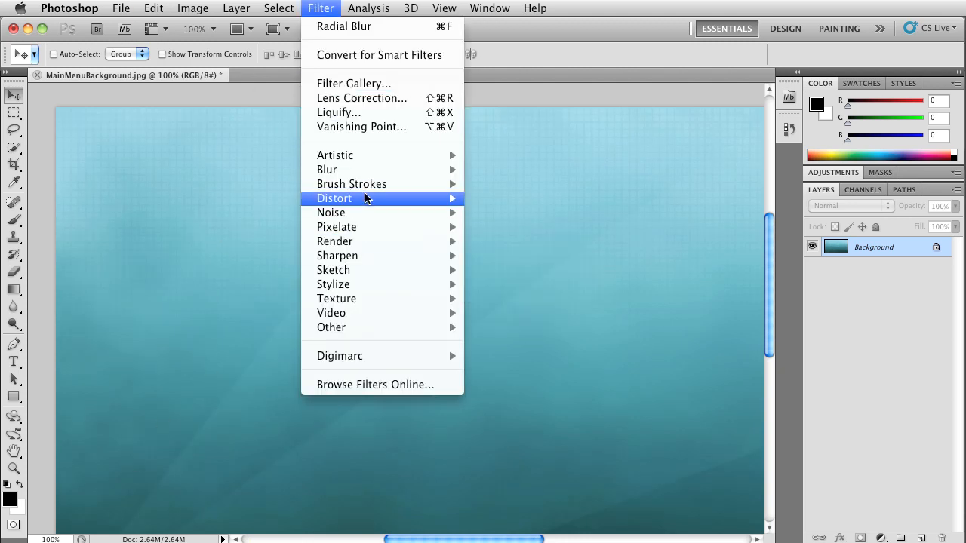
{"action": "mouse_move", "coordinate": [373, 177]}
{"action": "mouse_move", "coordinate": [366, 198]}
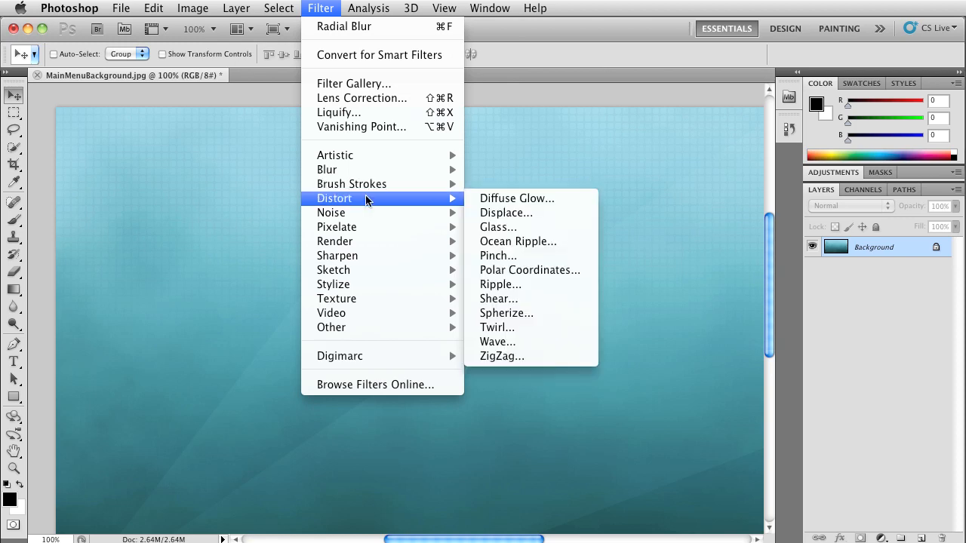
{"action": "left_click", "coordinate": [565, 288]}
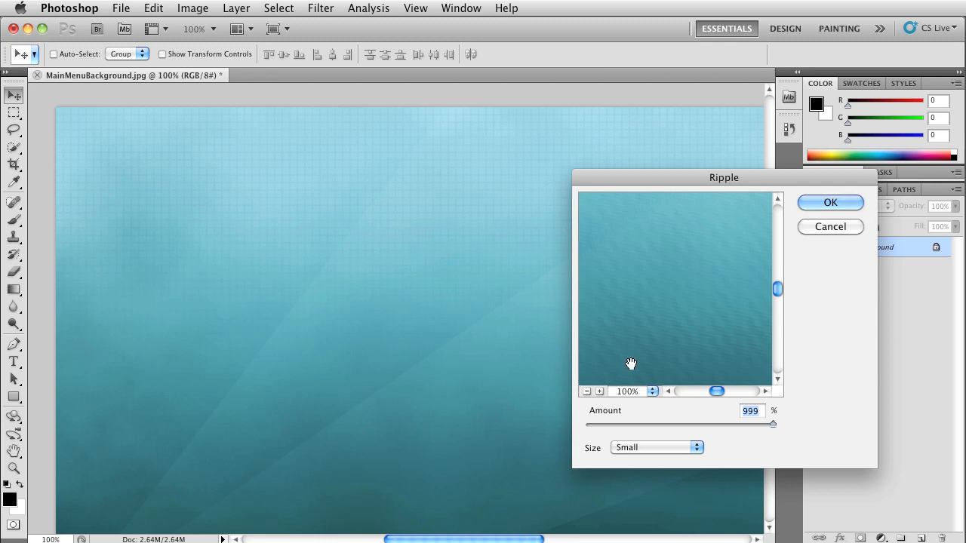
{"action": "left_click", "coordinate": [676, 449]}
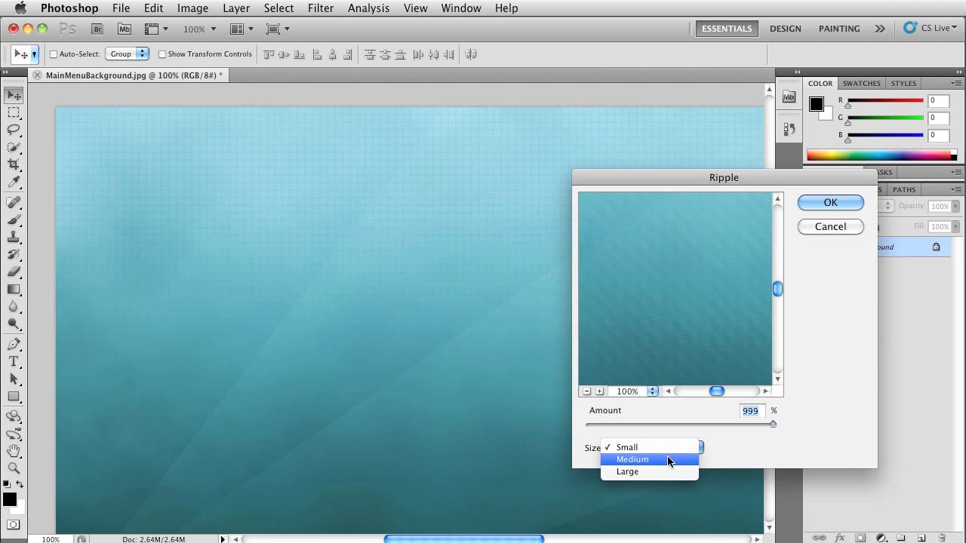
{"action": "left_click", "coordinate": [669, 460]}
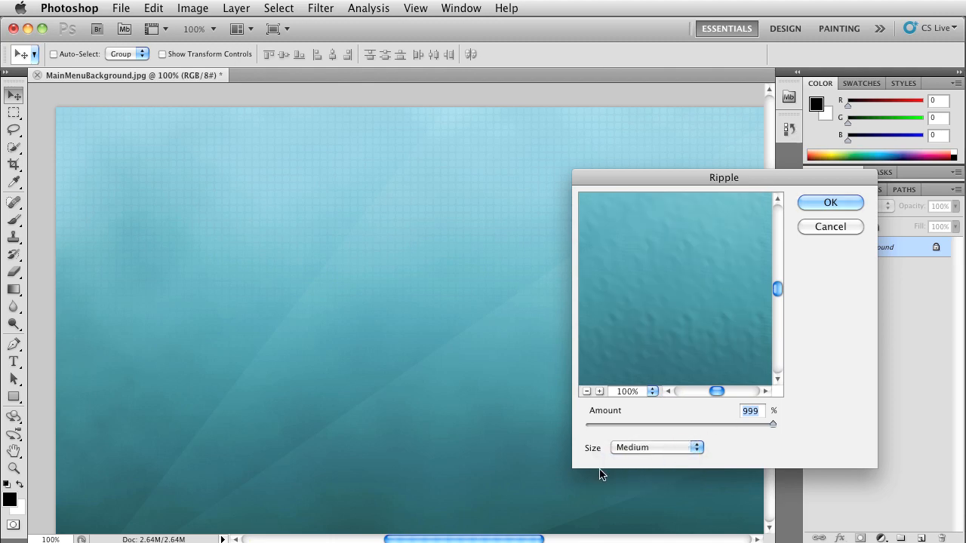
{"action": "left_click", "coordinate": [816, 202]}
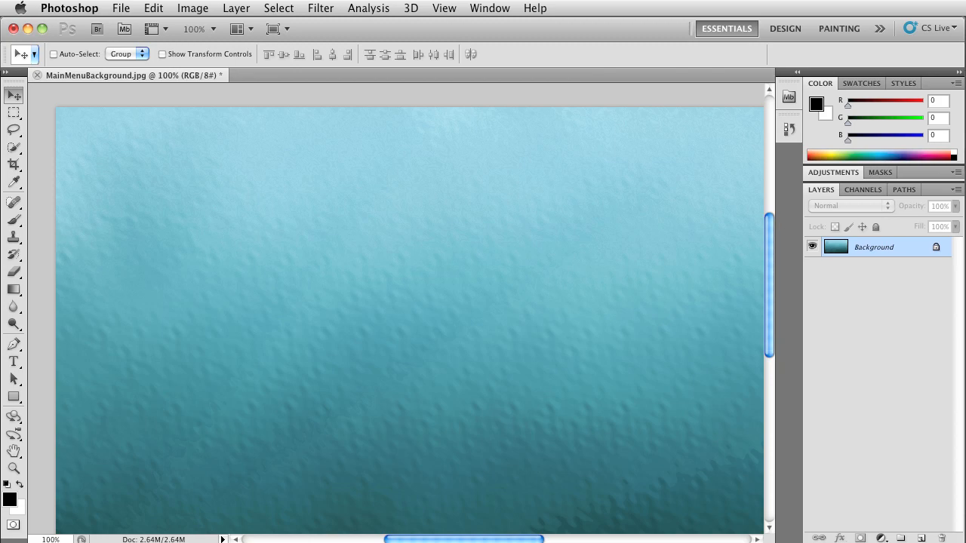
- Inspect the ripple texture across the image at 200% zoom and undo the Ripple filter
{"action": "key", "text": "super+equal"}
{"action": "left_click_drag", "start_coordinate": [369, 376], "coordinate": [511, 241]}
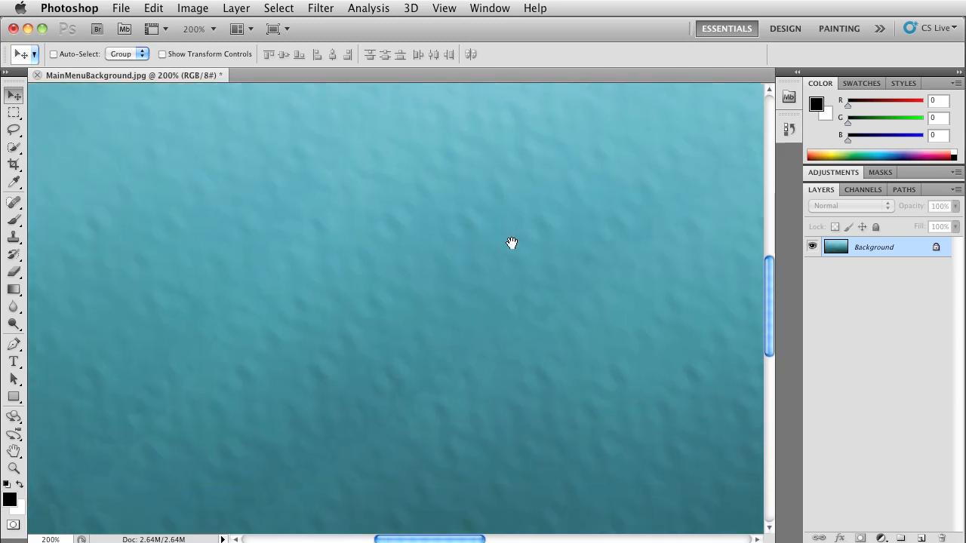
{"action": "left_click_drag", "start_coordinate": [395, 458], "coordinate": [528, 269]}
{"action": "left_click_drag", "start_coordinate": [380, 386], "coordinate": [308, 465]}
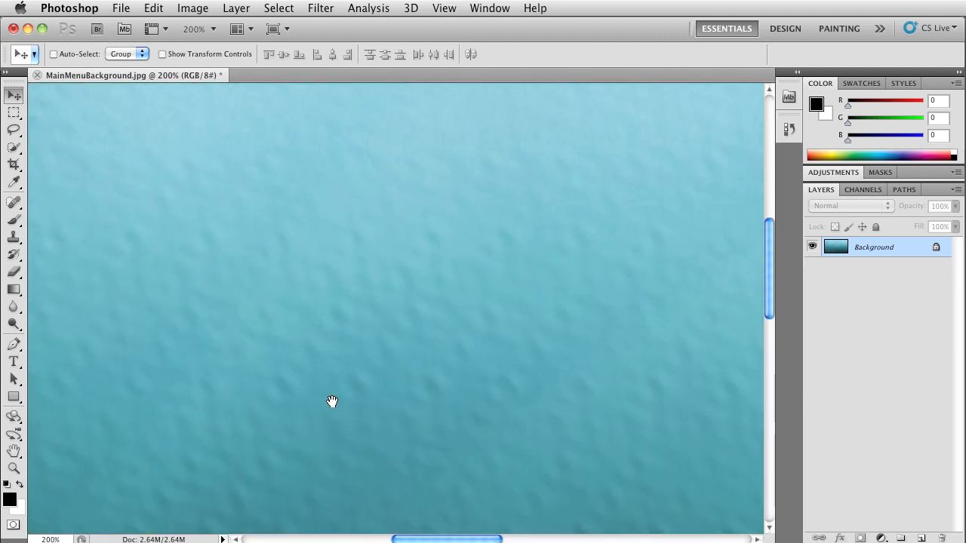
{"action": "left_click_drag", "start_coordinate": [332, 403], "coordinate": [295, 442]}
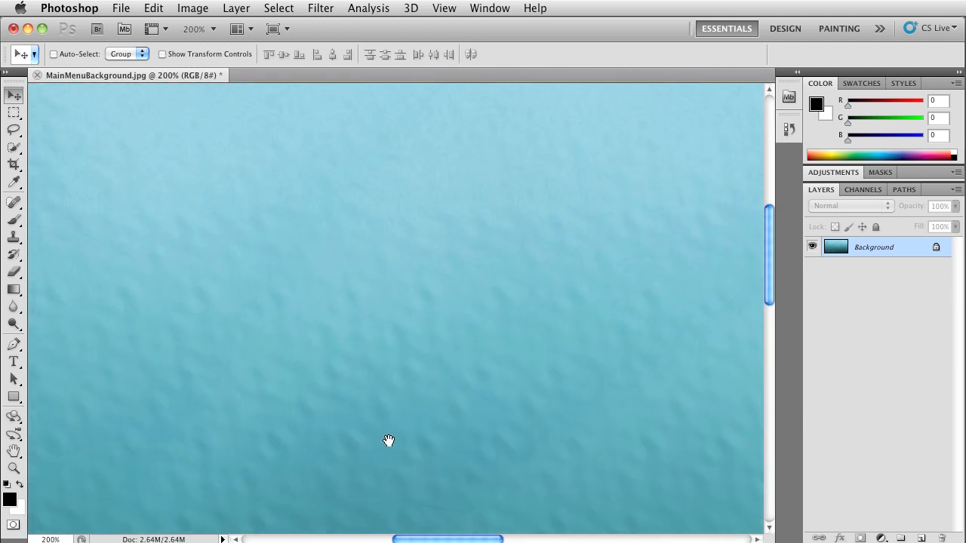
{"action": "left_click_drag", "start_coordinate": [388, 442], "coordinate": [647, 216]}
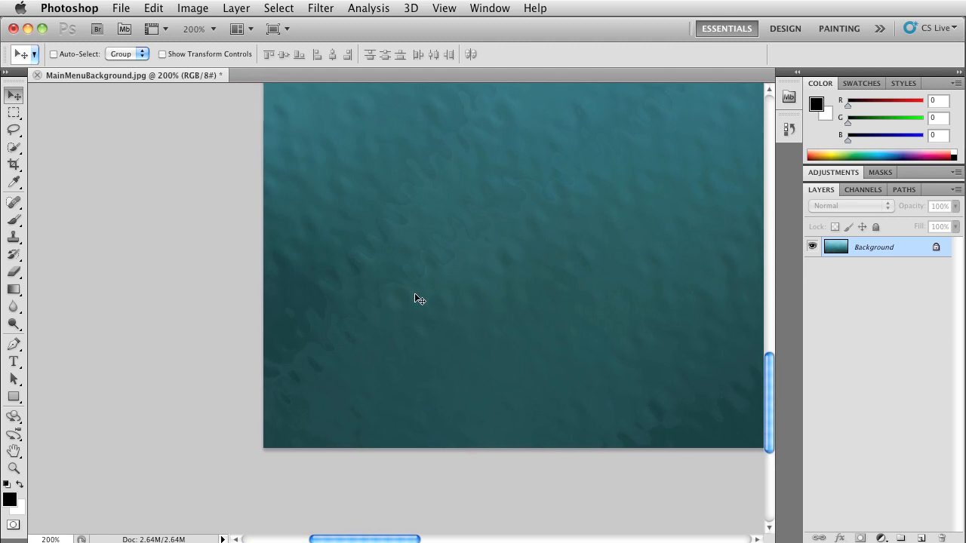
{"action": "key", "text": "super+z"}
{"action": "key", "text": "super+z"}
- Examine different areas of the background image at 200% zoom for the Ripple filter's effect on its surface
{"action": "left_click_drag", "start_coordinate": [517, 240], "coordinate": [533, 196]}
{"action": "left_click_drag", "start_coordinate": [351, 267], "coordinate": [468, 325]}
{"action": "mouse_move", "coordinate": [265, 178]}
{"action": "left_mouse_down"}
{"action": "mouse_move", "coordinate": [463, 312]}
{"action": "mouse_move", "coordinate": [594, 286]}
{"action": "mouse_move", "coordinate": [714, 384]}
{"action": "mouse_move", "coordinate": [565, 323]}
{"action": "mouse_move", "coordinate": [536, 386]}
{"action": "mouse_move", "coordinate": [537, 459]}
{"action": "left_mouse_up"}
{"action": "left_click_drag", "start_coordinate": [533, 285], "coordinate": [332, 115]}
{"action": "left_click_drag", "start_coordinate": [481, 234], "coordinate": [277, 119]}
{"action": "left_click_drag", "start_coordinate": [509, 321], "coordinate": [354, 197]}
{"action": "left_click_drag", "start_coordinate": [517, 430], "coordinate": [341, 153]}
{"action": "left_click_drag", "start_coordinate": [402, 288], "coordinate": [308, 88]}
{"action": "mouse_move", "coordinate": [341, 355]}
{"action": "left_mouse_down"}
{"action": "mouse_move", "coordinate": [400, 460]}
{"action": "mouse_move", "coordinate": [371, 382]}
{"action": "mouse_move", "coordinate": [574, 284]}
{"action": "mouse_move", "coordinate": [395, 273]}
{"action": "mouse_move", "coordinate": [390, 370]}
{"action": "mouse_move", "coordinate": [449, 367]}
{"action": "mouse_move", "coordinate": [403, 315]}
{"action": "mouse_move", "coordinate": [575, 385]}
{"action": "mouse_move", "coordinate": [500, 362]}
{"action": "mouse_move", "coordinate": [578, 408]}
{"action": "mouse_move", "coordinate": [542, 385]}
{"action": "mouse_move", "coordinate": [551, 395]}
{"action": "mouse_move", "coordinate": [505, 319]}
{"action": "left_mouse_up"}
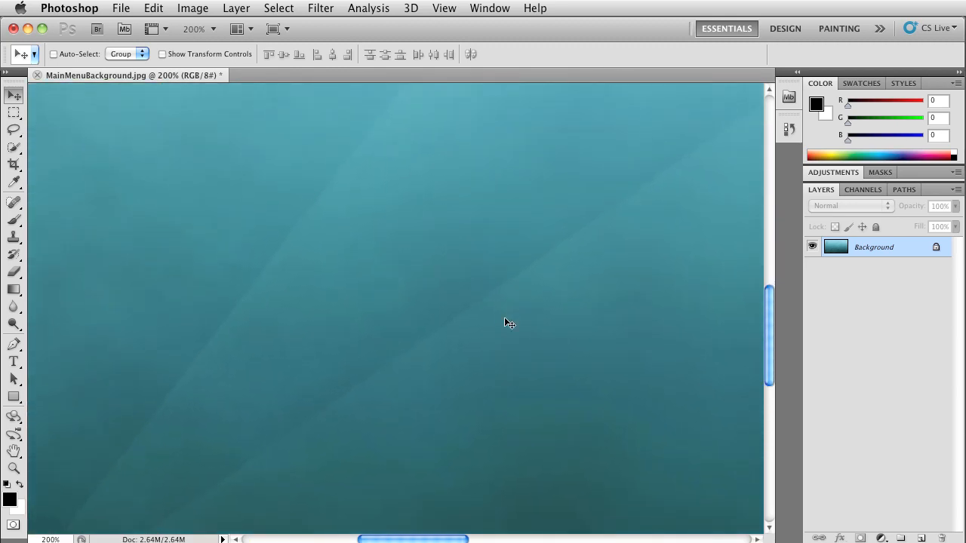
- Start the Wave filter on the background image and compare its Sine, Triangle and Square types, ending on Square
{"action": "key", "text": "super+minus"}
{"action": "key", "text": "super+minus"}
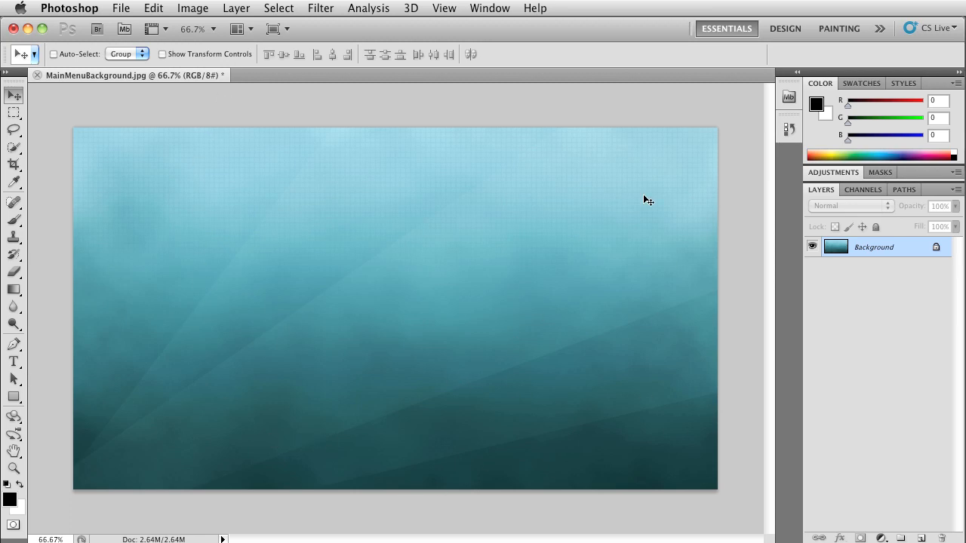
{"action": "left_click", "coordinate": [323, 8]}
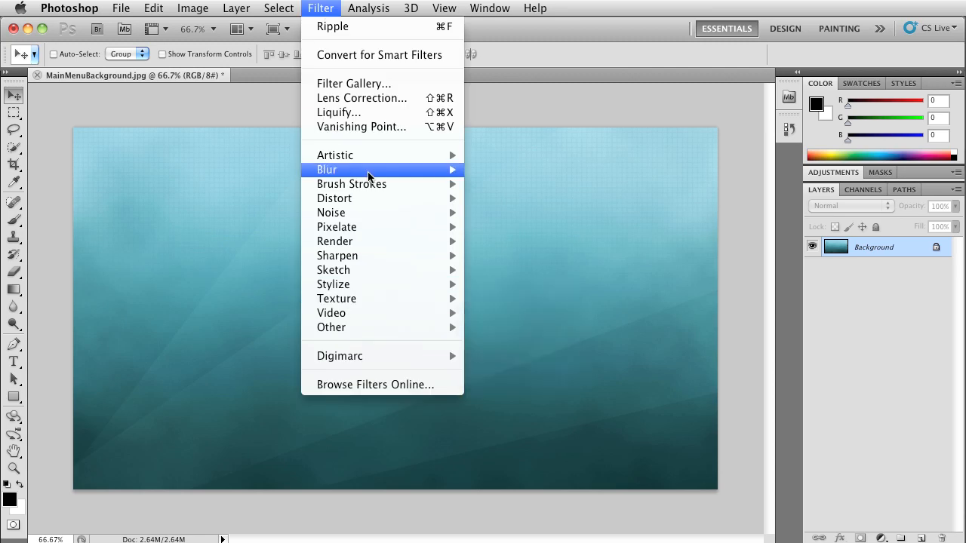
{"action": "mouse_move", "coordinate": [367, 200]}
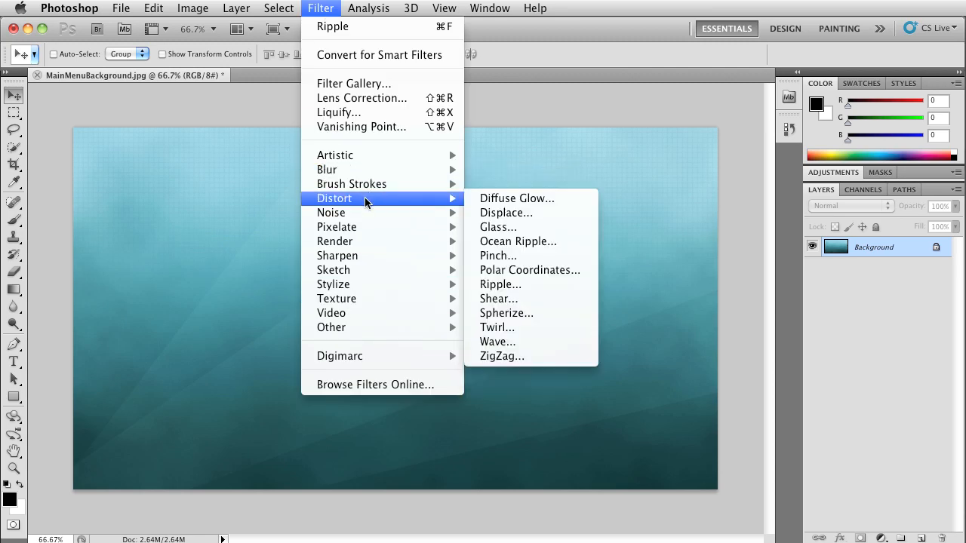
{"action": "left_click", "coordinate": [504, 345]}
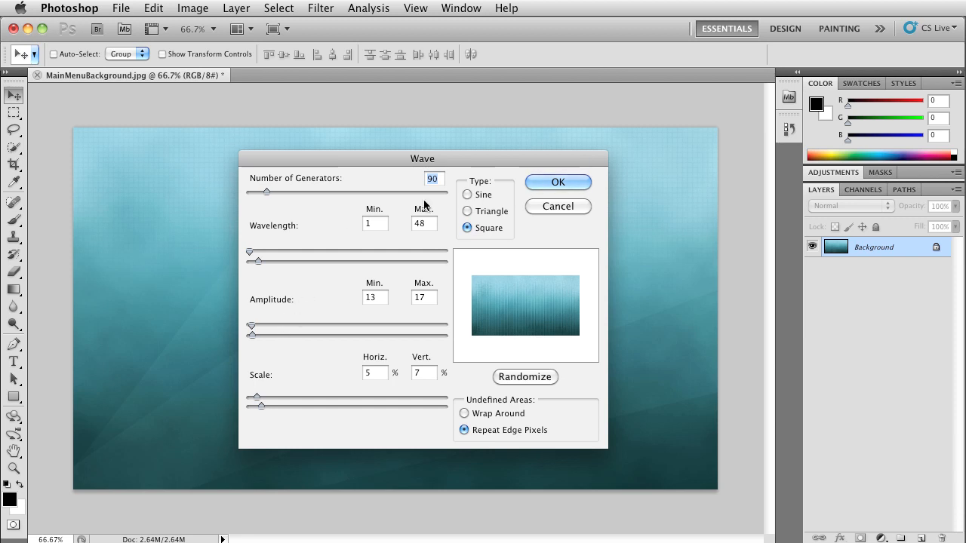
{"action": "left_click", "coordinate": [467, 195]}
{"action": "left_click", "coordinate": [480, 215]}
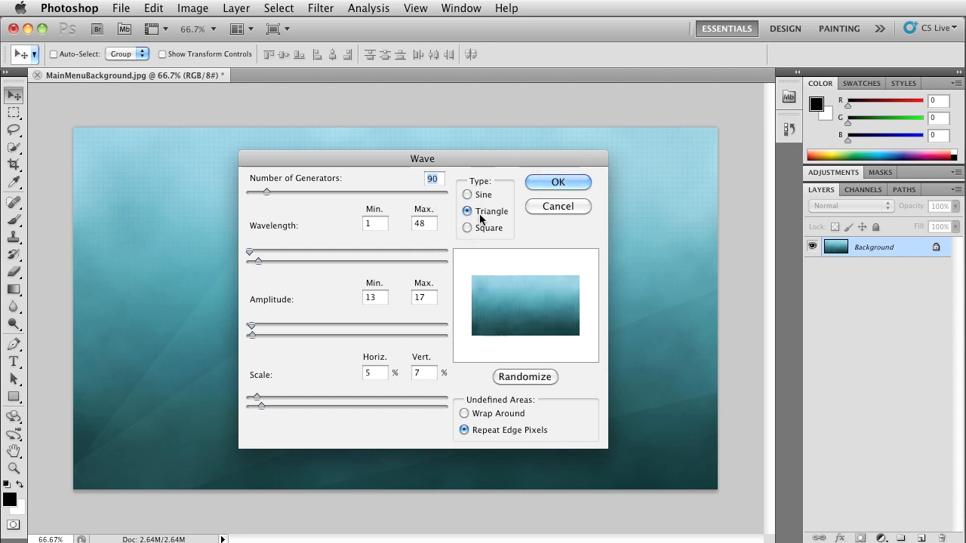
{"action": "left_click", "coordinate": [469, 229]}
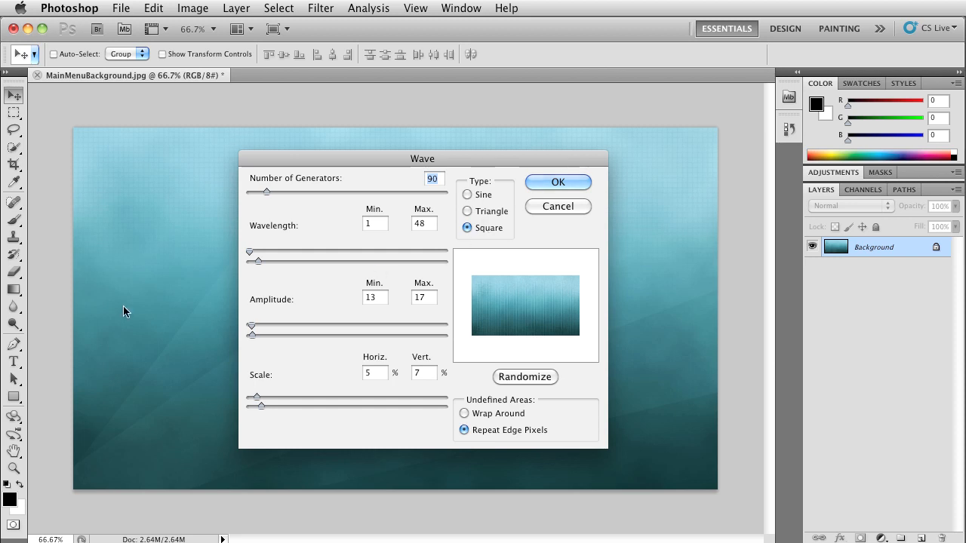
- Try a randomized Square wave with 82 generators, wavelengths of 20 to 67 and adjusted amplitudes on the background, and undo it
{"action": "mouse_move", "coordinate": [266, 192]}
{"action": "left_mouse_down"}
{"action": "mouse_move", "coordinate": [295, 193]}
{"action": "mouse_move", "coordinate": [251, 197]}
{"action": "mouse_move", "coordinate": [265, 197]}
{"action": "left_mouse_up"}
{"action": "left_click_drag", "start_coordinate": [248, 253], "coordinate": [262, 263]}
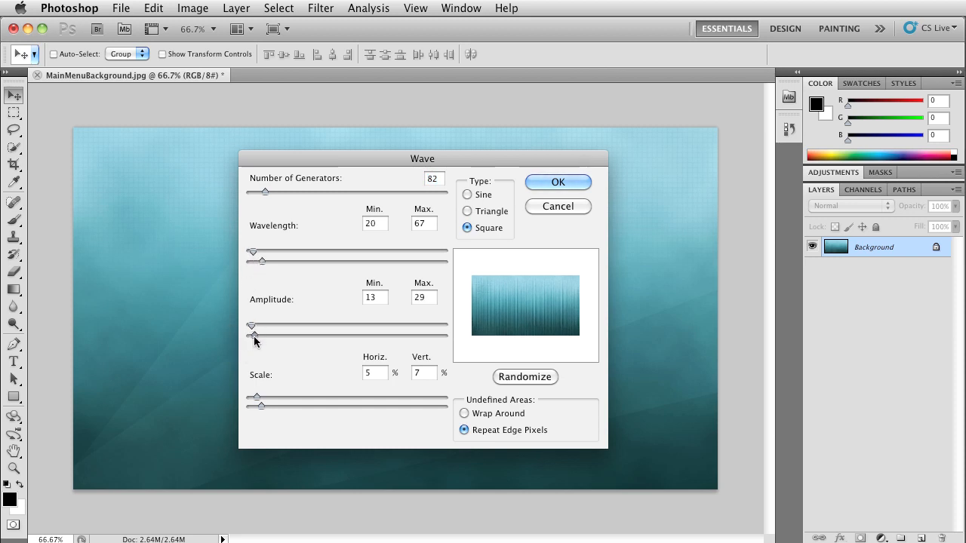
{"action": "left_click_drag", "start_coordinate": [254, 336], "coordinate": [249, 326]}
{"action": "left_click", "coordinate": [514, 377]}
{"action": "left_click", "coordinate": [557, 182]}
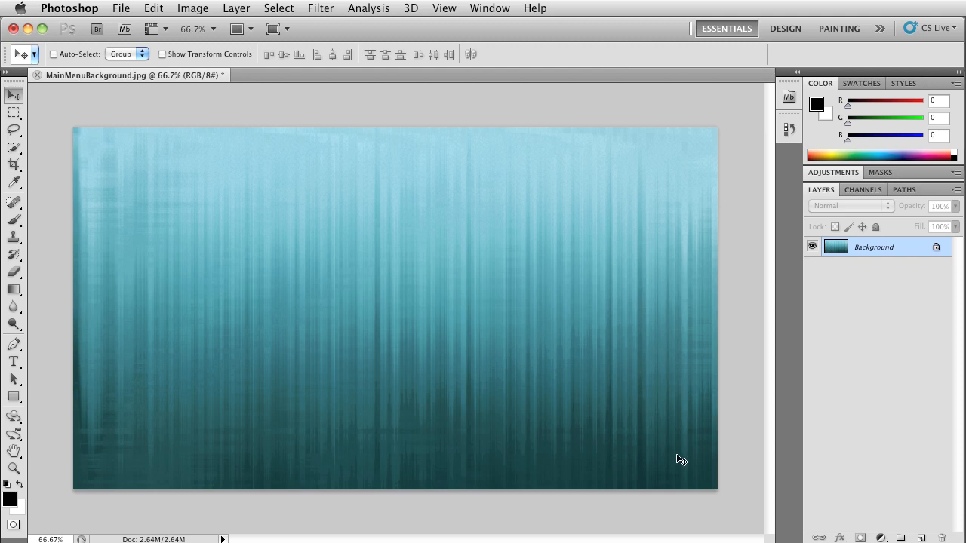
{"action": "key", "text": "super+z"}
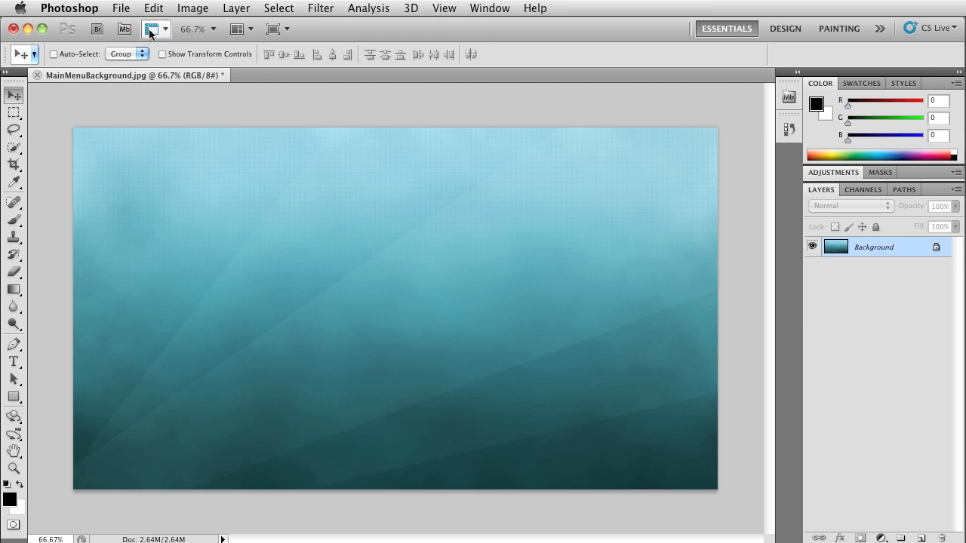
- Preview the Mosaic filter on the background image at cell sizes such as 200 and 2, and discard it
{"action": "key", "text": "super+alt+0"}
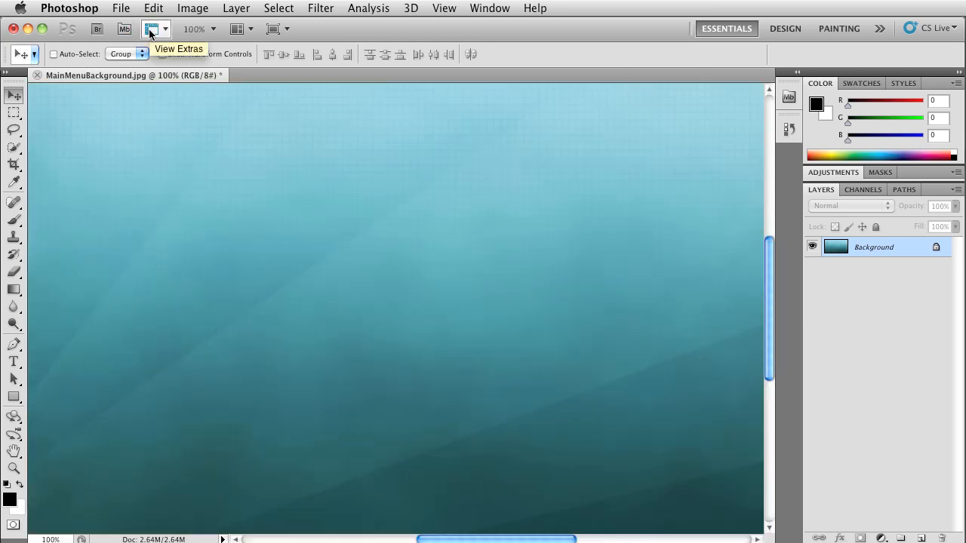
{"action": "left_click", "coordinate": [320, 8]}
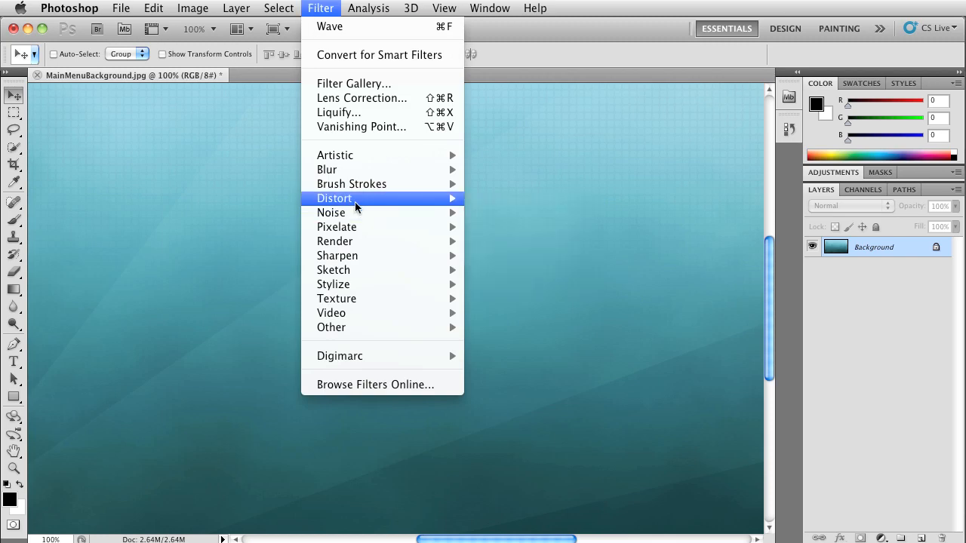
{"action": "mouse_move", "coordinate": [354, 202]}
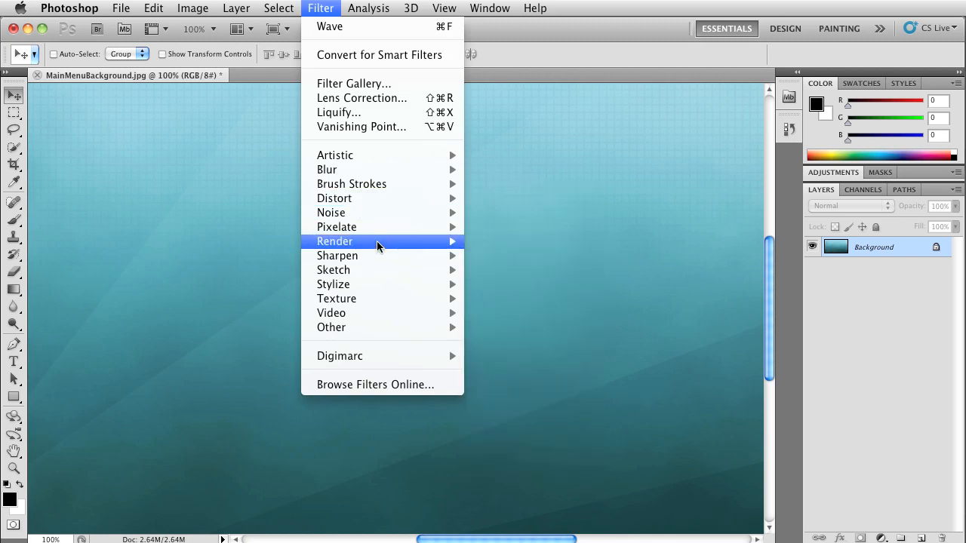
{"action": "mouse_move", "coordinate": [373, 237]}
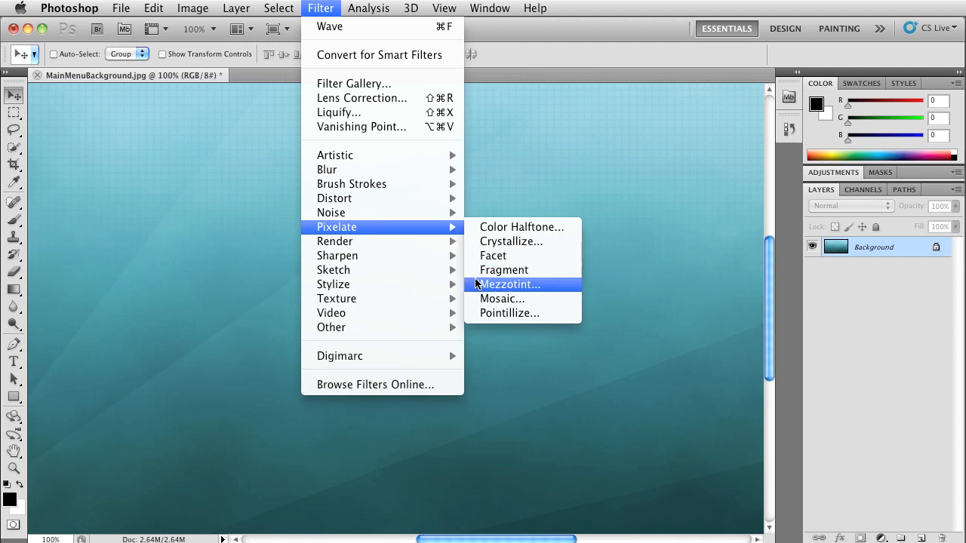
{"action": "left_click", "coordinate": [481, 299]}
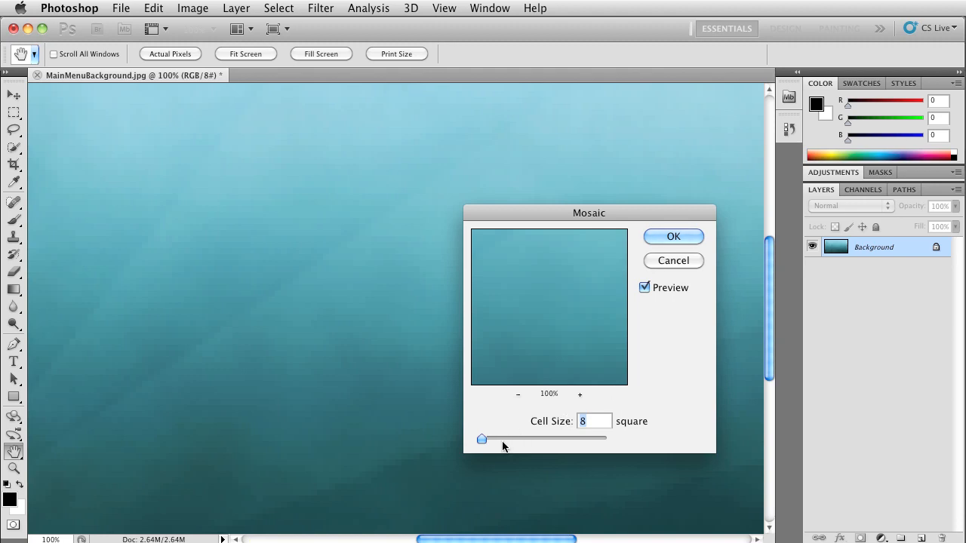
{"action": "left_click_drag", "start_coordinate": [487, 445], "coordinate": [624, 444]}
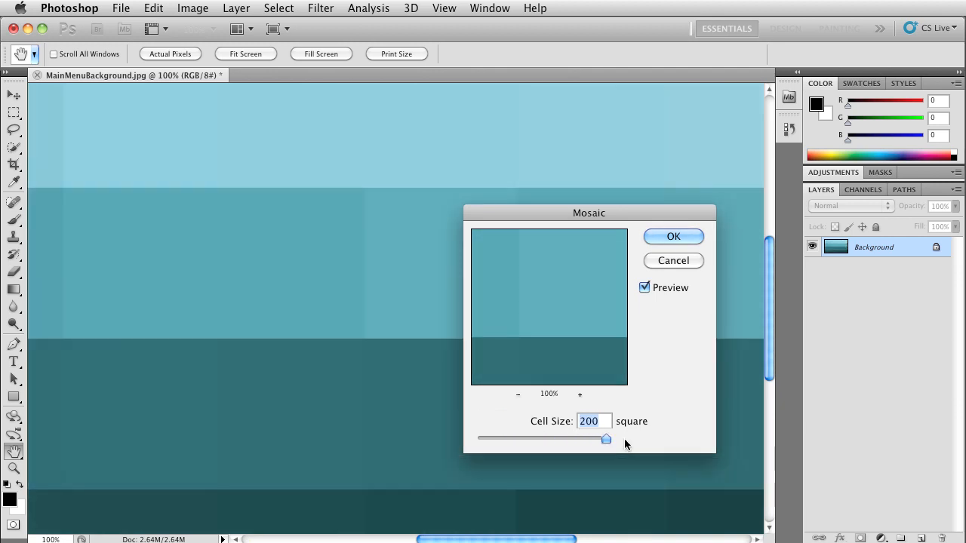
{"action": "left_click_drag", "start_coordinate": [605, 441], "coordinate": [431, 438]}
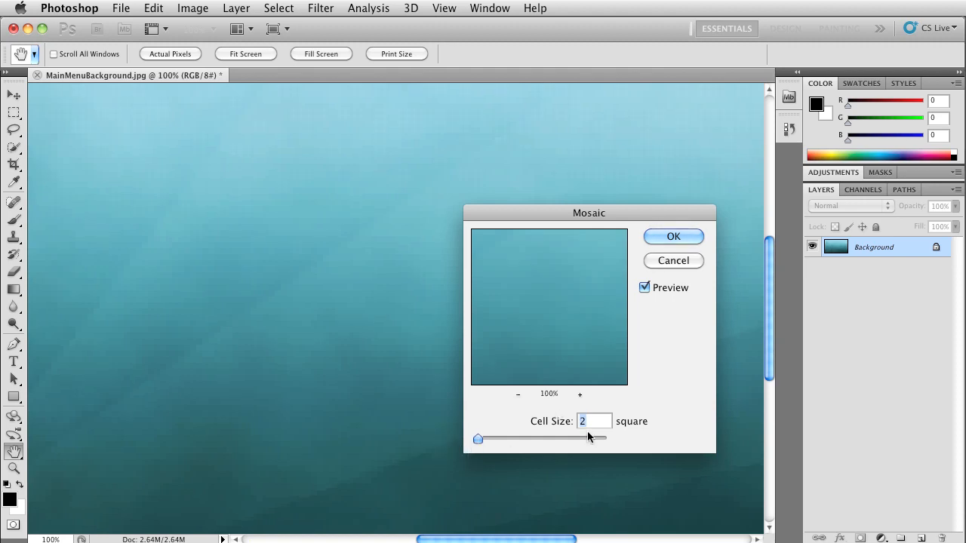
{"action": "left_click_drag", "start_coordinate": [484, 436], "coordinate": [490, 444]}
{"action": "left_click", "coordinate": [674, 263]}
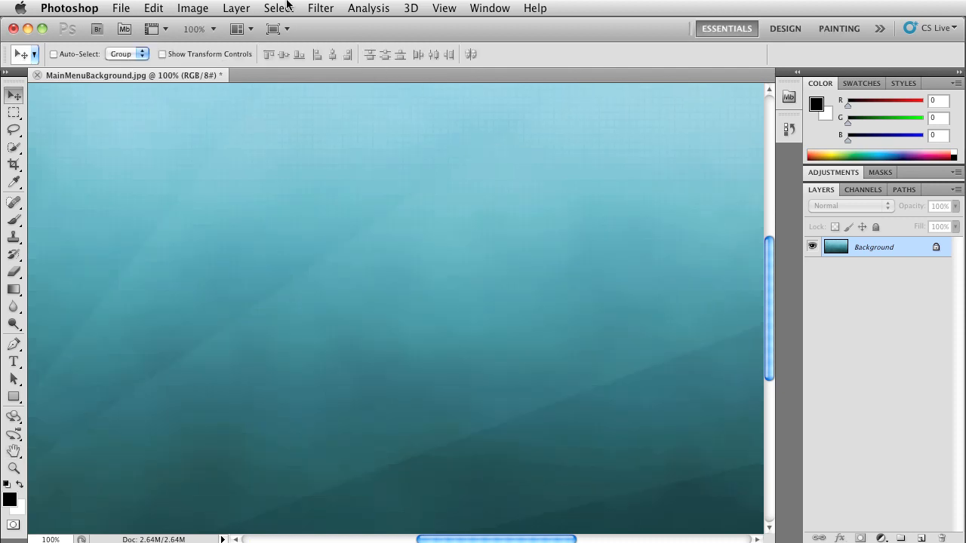
{"action": "left_click", "coordinate": [291, 7]}
{"action": "mouse_move", "coordinate": [245, 4]}
{"action": "mouse_move", "coordinate": [321, 7]}
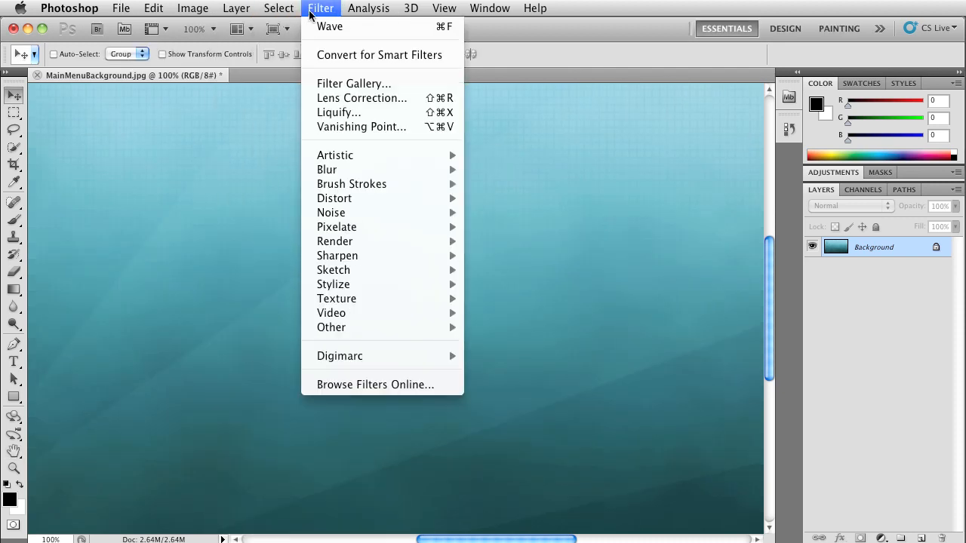
{"action": "mouse_move", "coordinate": [358, 256]}
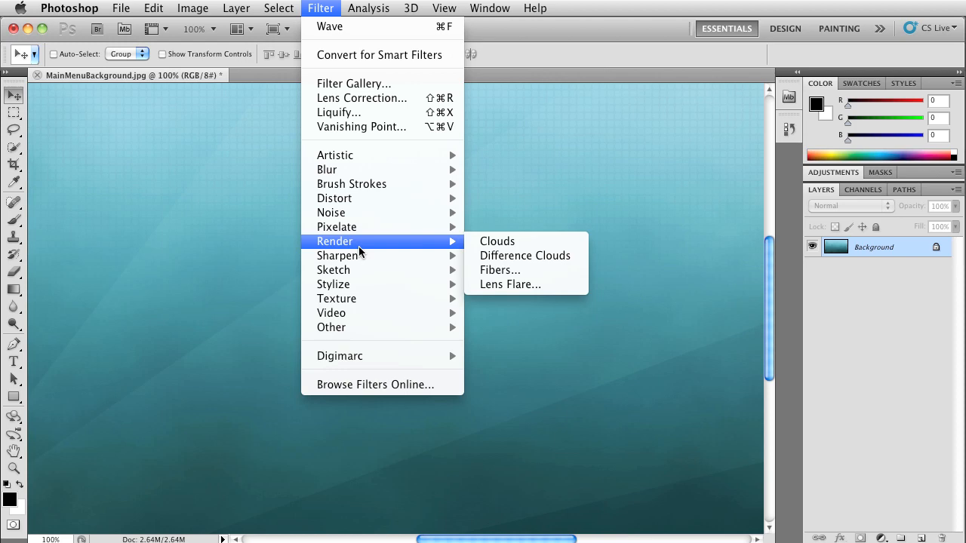
{"action": "left_click", "coordinate": [207, 264]}
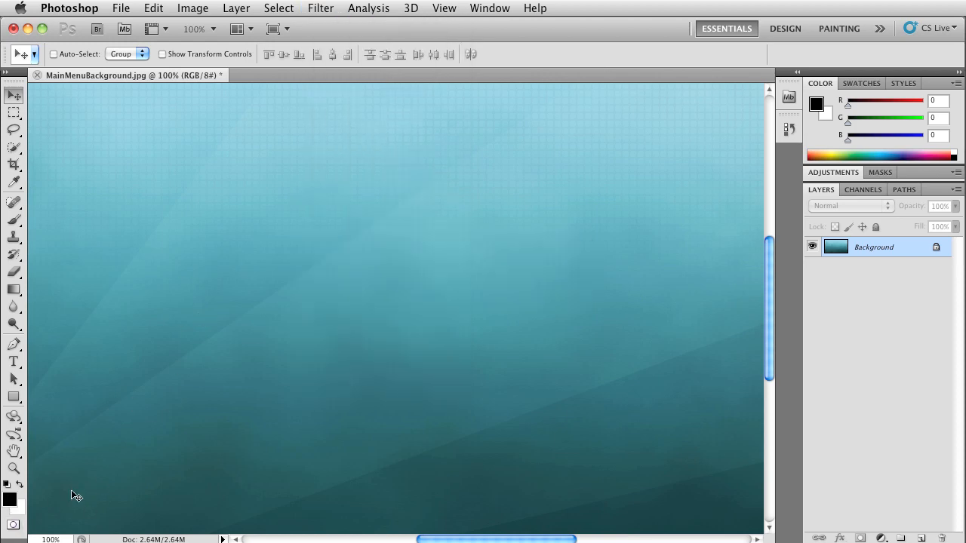
{"action": "left_click", "coordinate": [10, 499]}
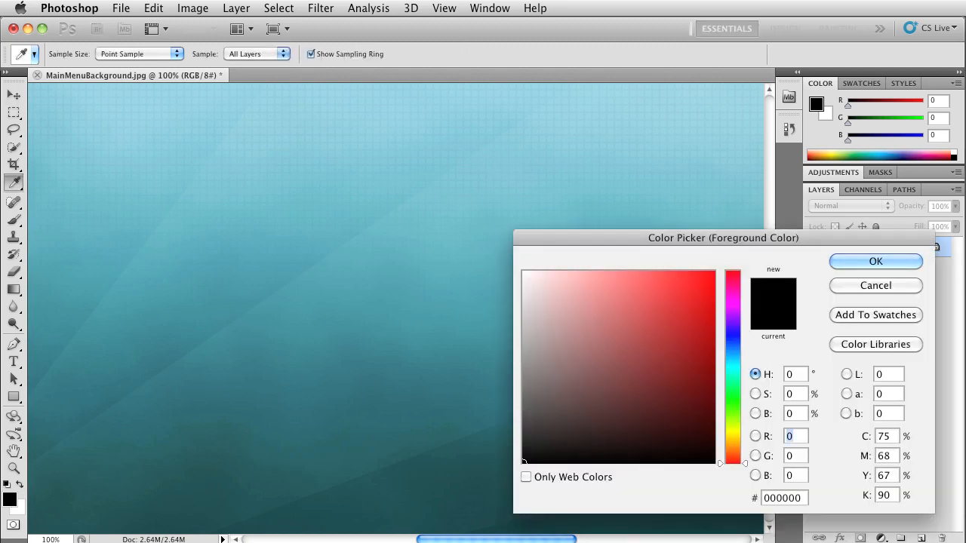
{"action": "left_click", "coordinate": [884, 287]}
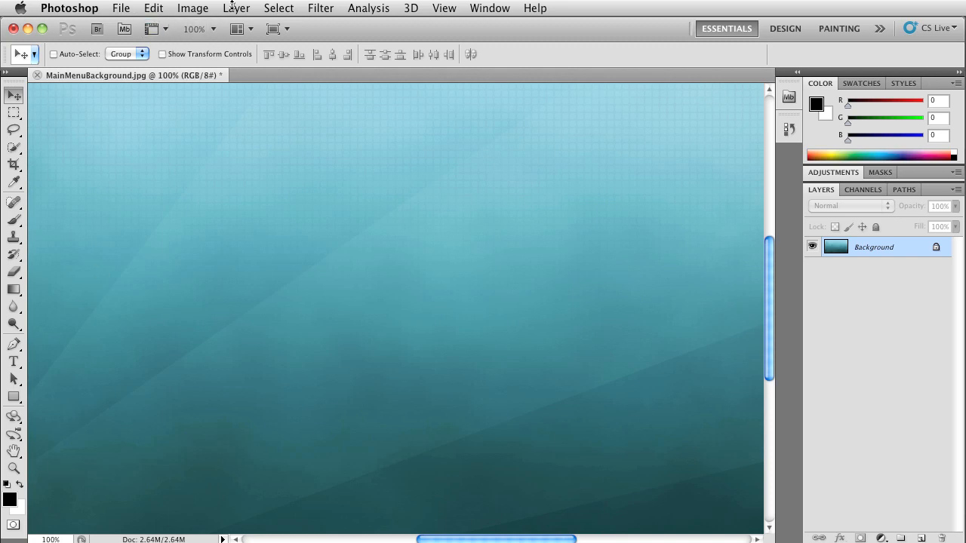
- Render Clouds over the Background layer using the black foreground and white background colors
{"action": "left_click", "coordinate": [314, 9]}
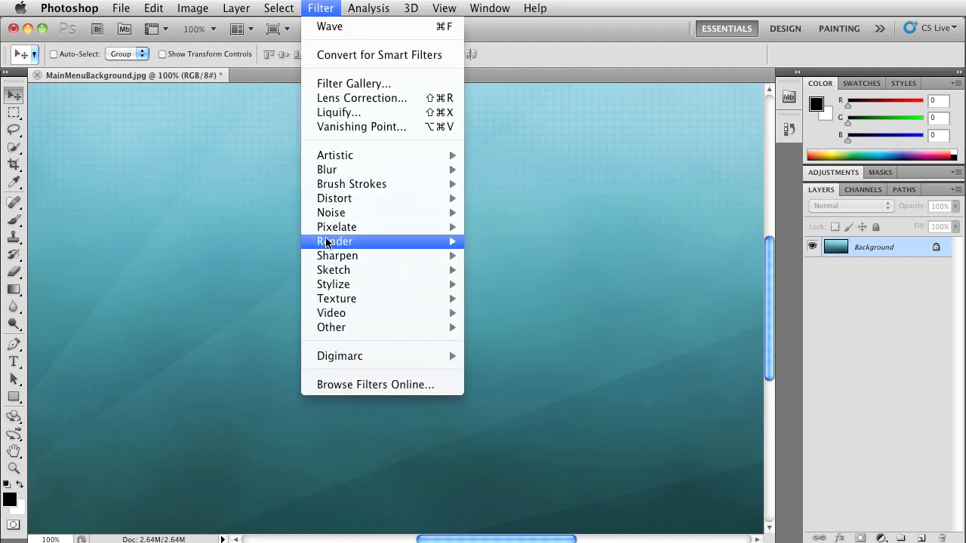
{"action": "left_click", "coordinate": [494, 240]}
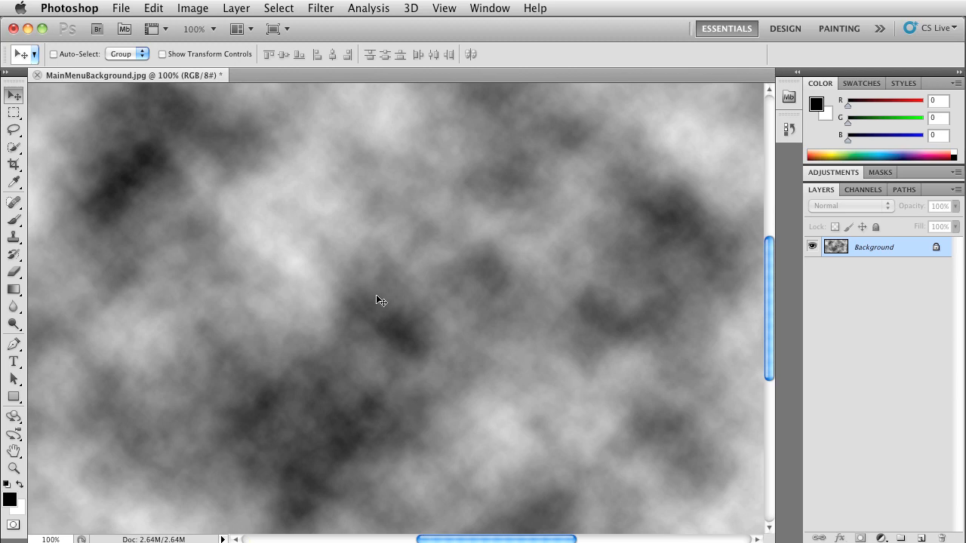
- Set the foreground color to light blue #60d2f3 and render Clouds again over the Background layer
{"action": "left_click", "coordinate": [10, 499]}
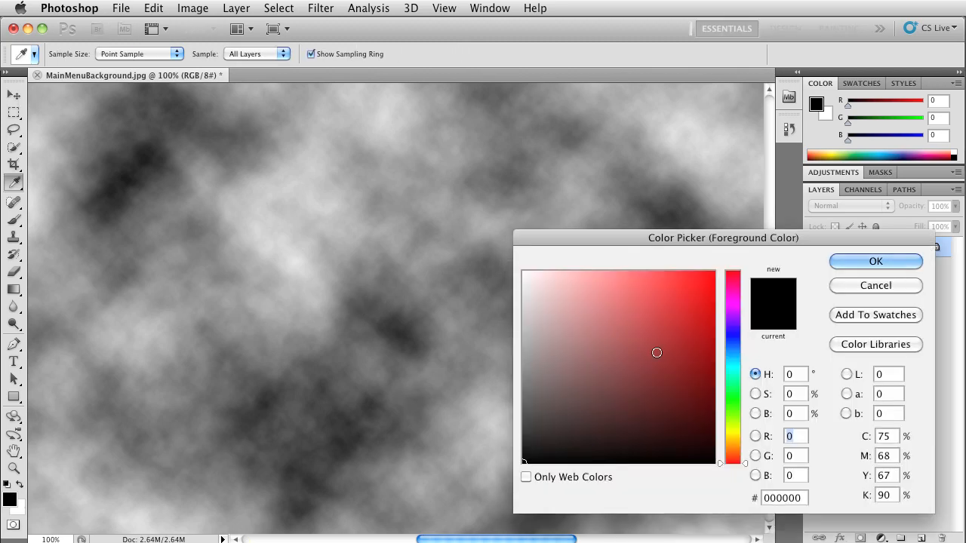
{"action": "left_click_drag", "start_coordinate": [742, 421], "coordinate": [730, 358]}
{"action": "left_click", "coordinate": [639, 280]}
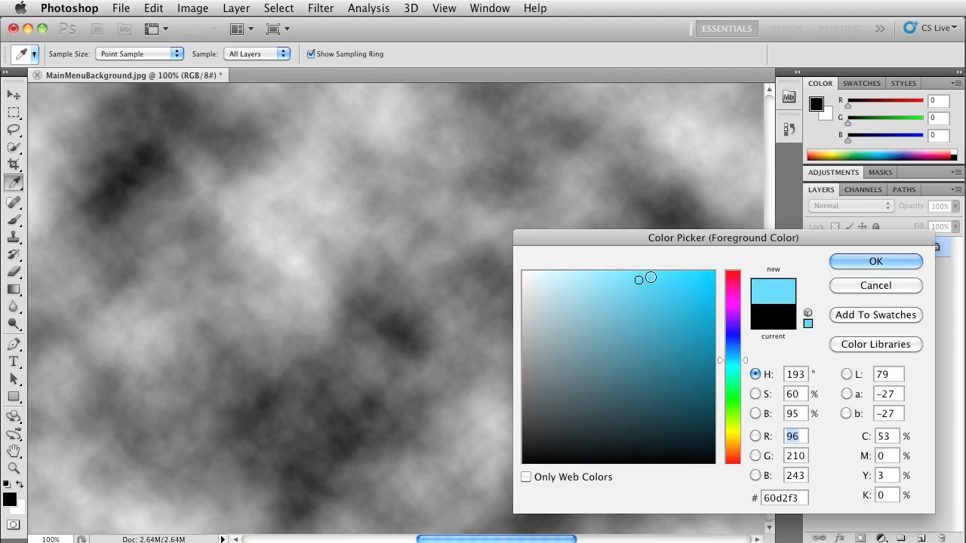
{"action": "left_click", "coordinate": [846, 261]}
{"action": "left_click", "coordinate": [278, 8]}
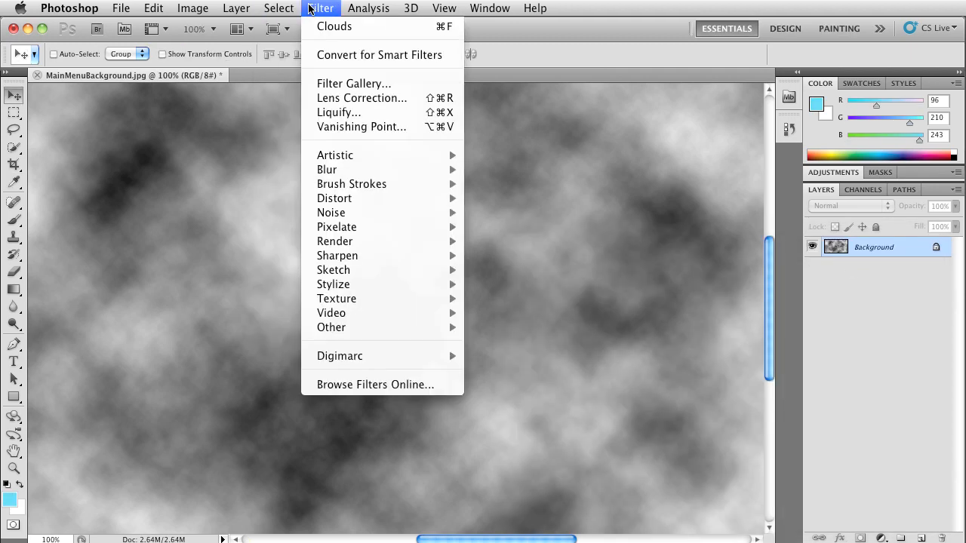
{"action": "left_click", "coordinate": [328, 28]}
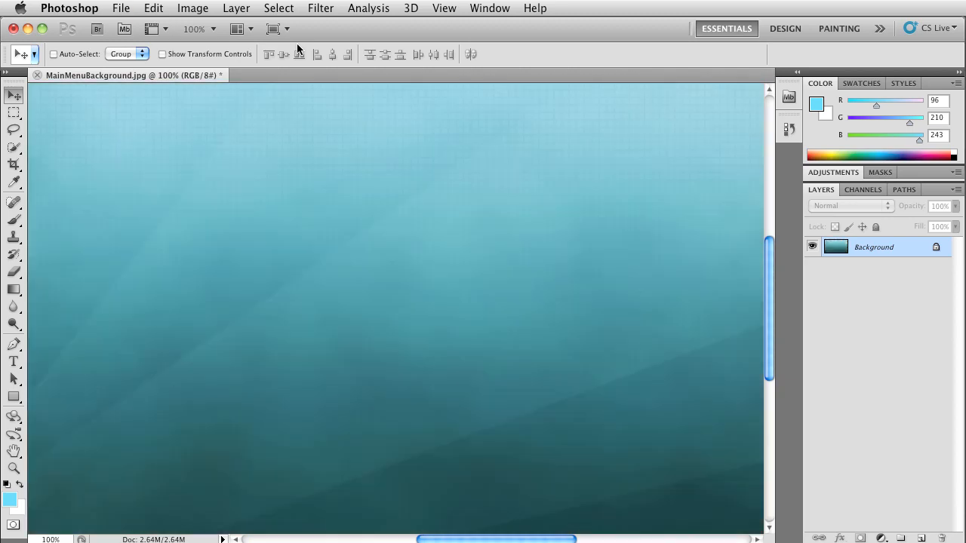
{"action": "left_click", "coordinate": [320, 8]}
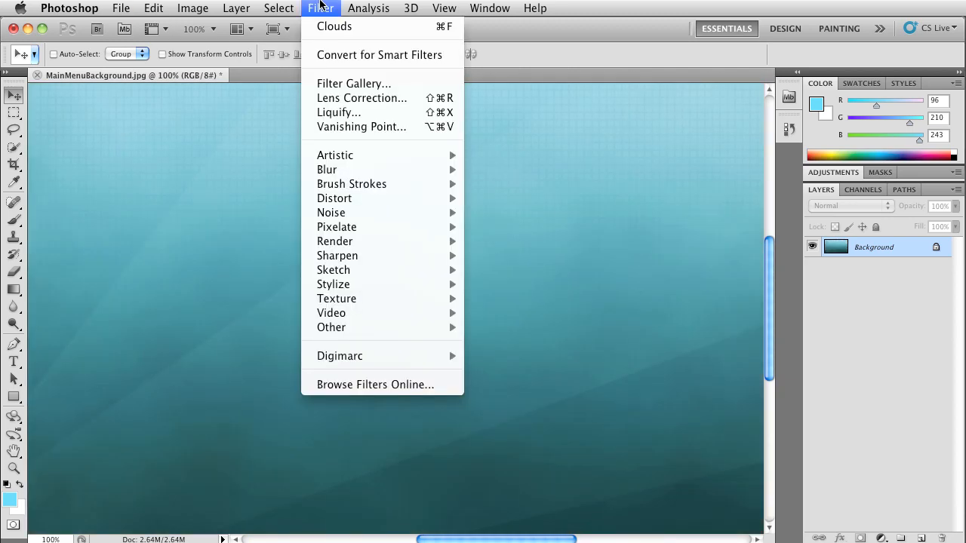
{"action": "mouse_move", "coordinate": [355, 274]}
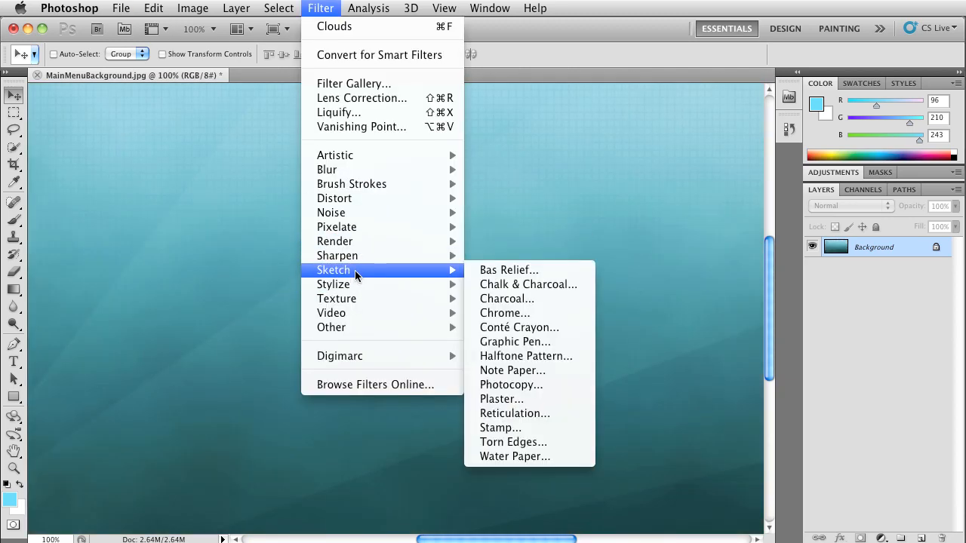
{"action": "mouse_move", "coordinate": [367, 256]}
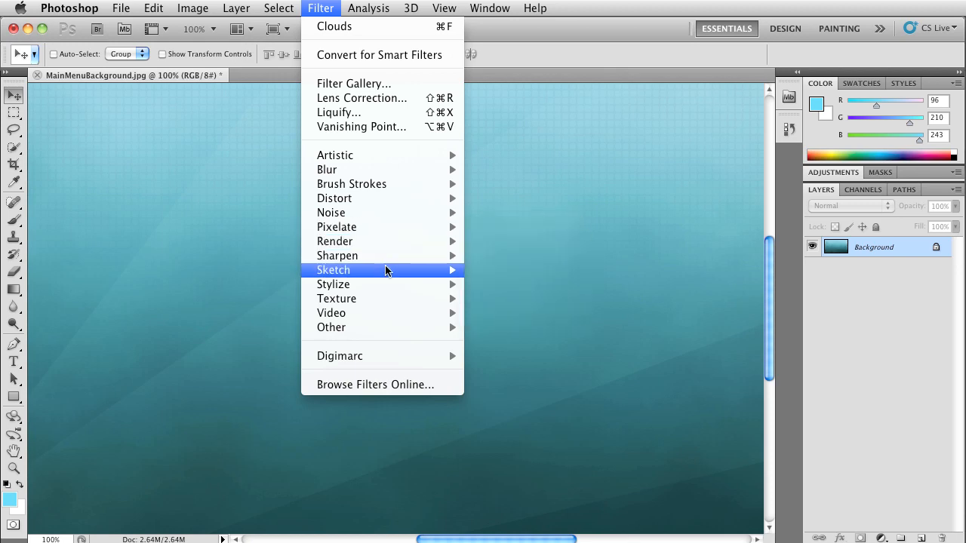
{"action": "mouse_move", "coordinate": [385, 272]}
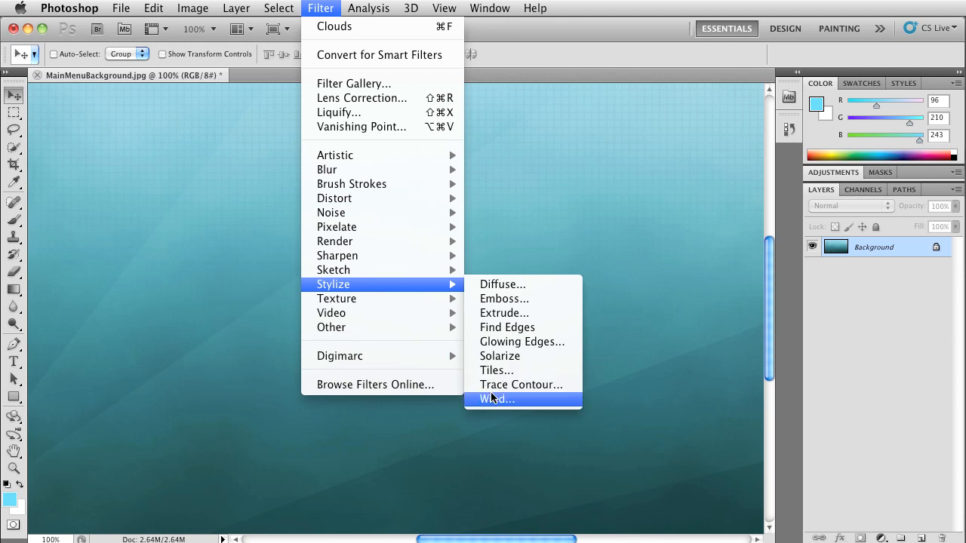
{"action": "left_click", "coordinate": [632, 182]}
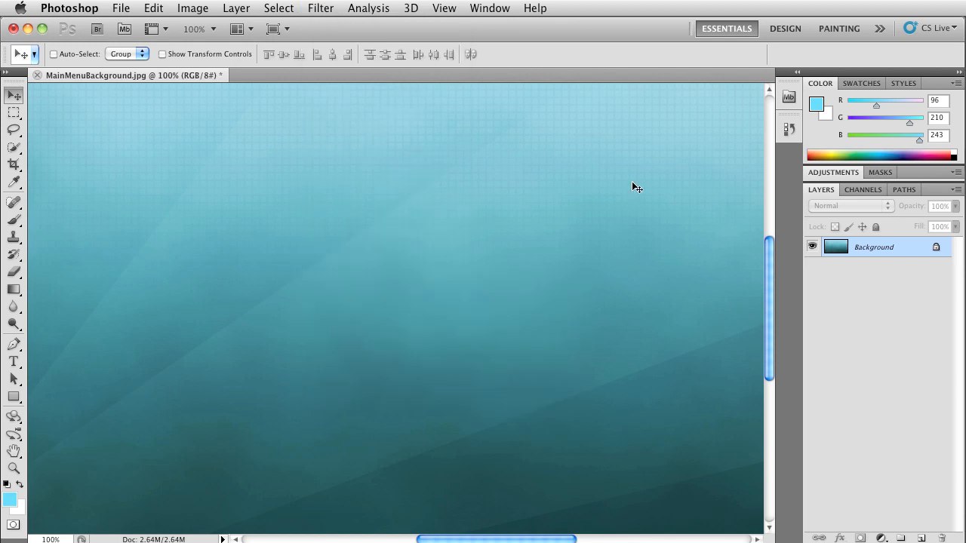
- Reset the foreground color to black and add the text "Hello Tutorial" in 117 pt Myriad Pro Regular over the background
{"action": "key", "text": "d"}
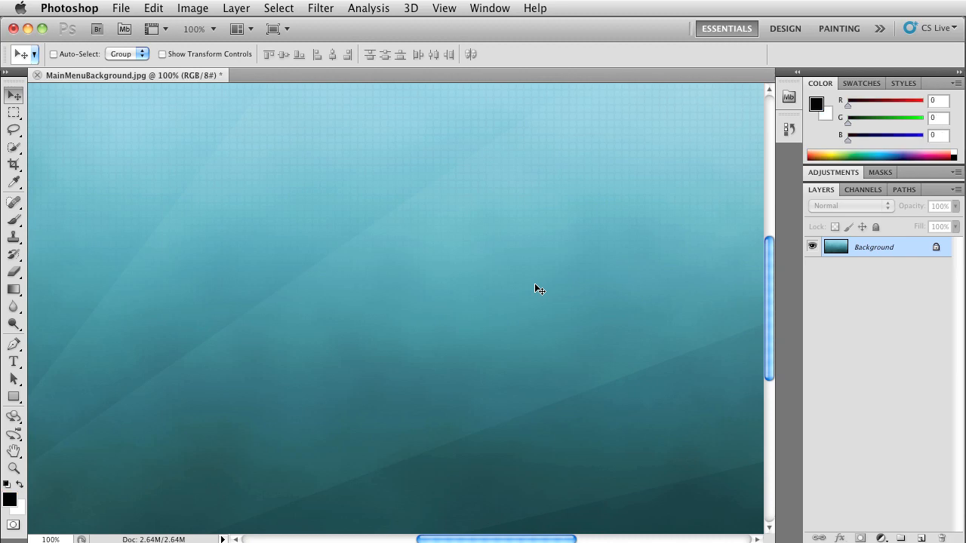
{"action": "key", "text": "t"}
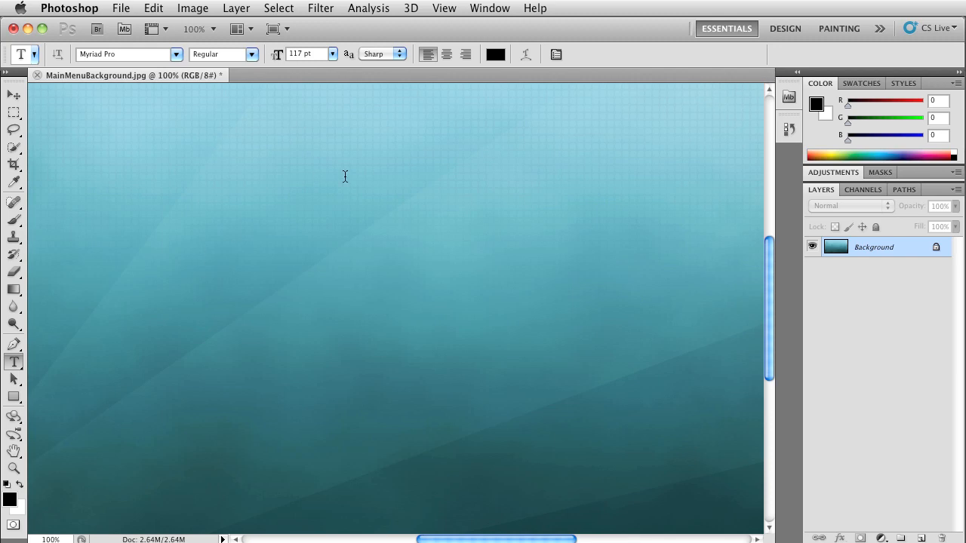
{"action": "left_click", "coordinate": [289, 322]}
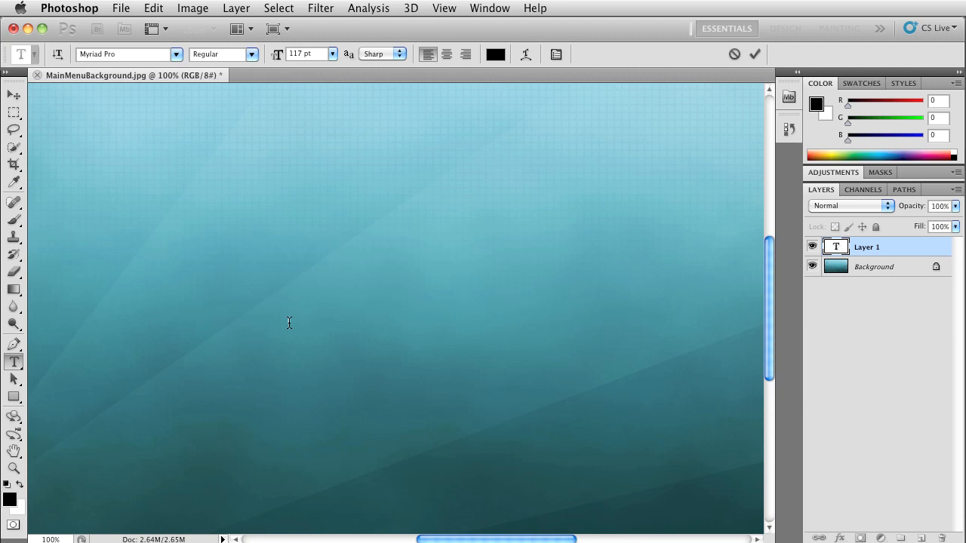
{"action": "type", "text": "Hello"}
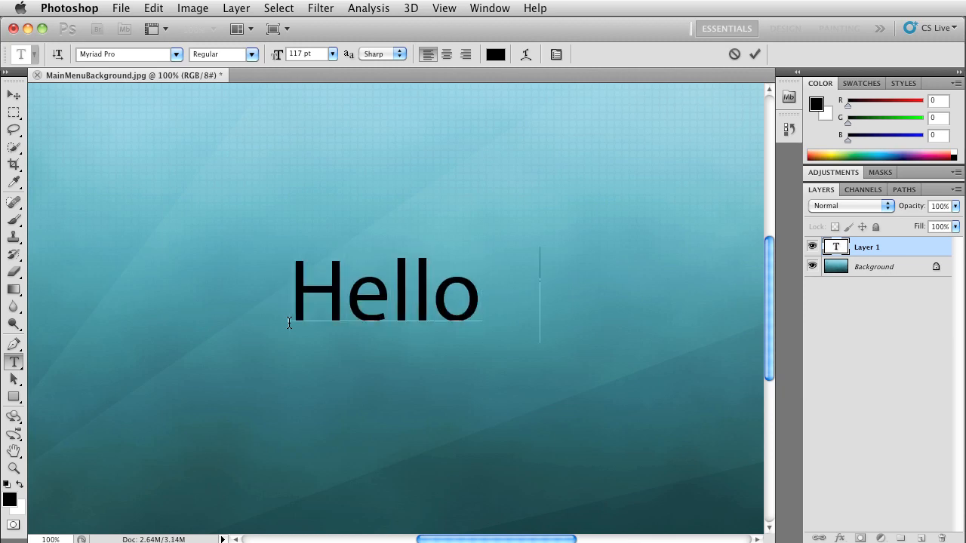
{"action": "type", "text": " Tutorial"}
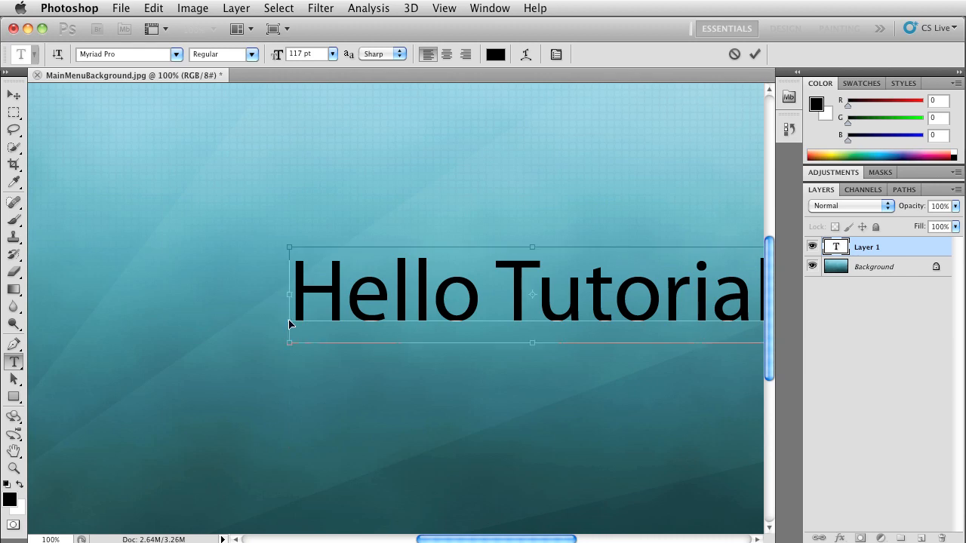
{"action": "key", "text": "super+Return"}
- Move the "Hello Tutorial" text so it sits centered in the visible part of the background
{"action": "key", "text": "v"}
{"action": "left_click_drag", "start_coordinate": [401, 308], "coordinate": [261, 294]}
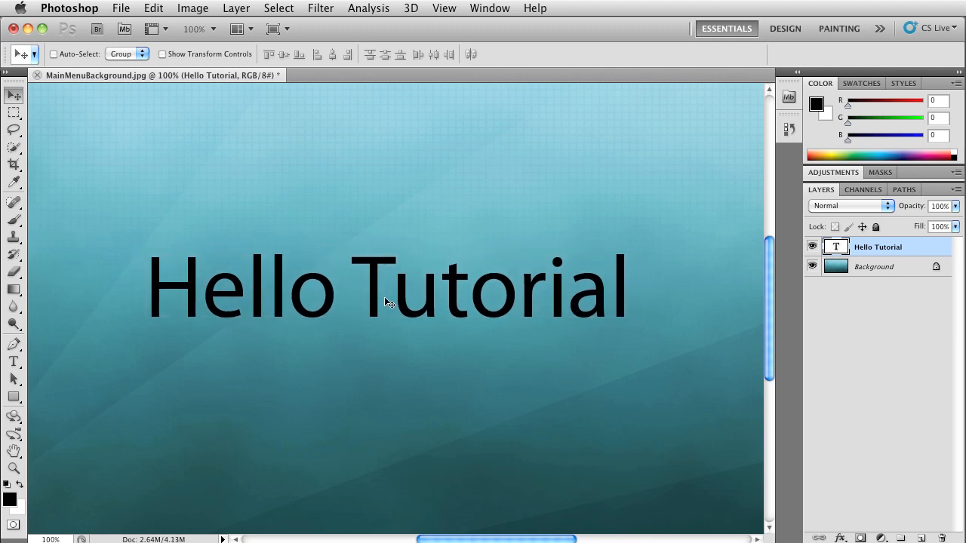
{"action": "mouse_move", "coordinate": [384, 297]}
{"action": "left_mouse_down"}
{"action": "mouse_move", "coordinate": [402, 290]}
{"action": "mouse_move", "coordinate": [385, 286]}
{"action": "left_mouse_up"}
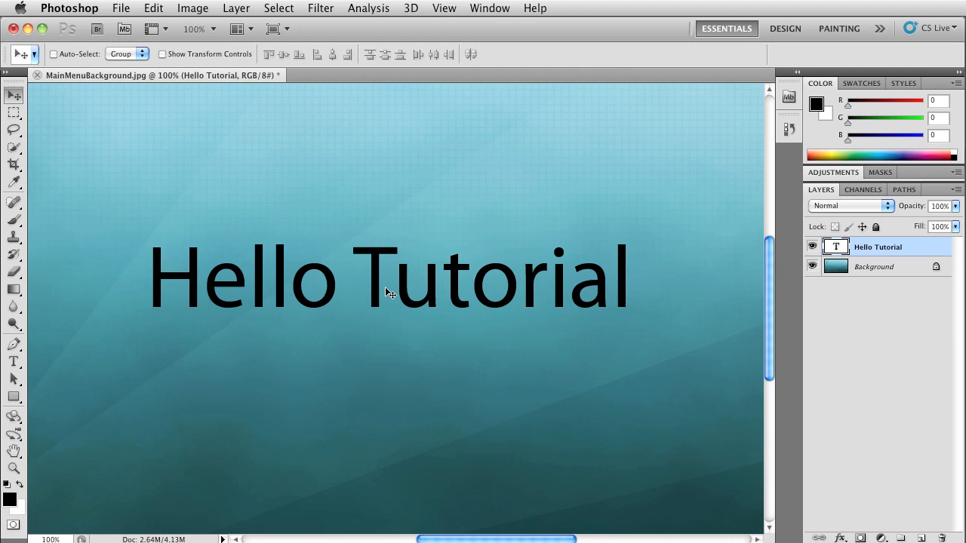
- Try rotating the whole image by 180° and undo the rotation
{"action": "left_click", "coordinate": [320, 8]}
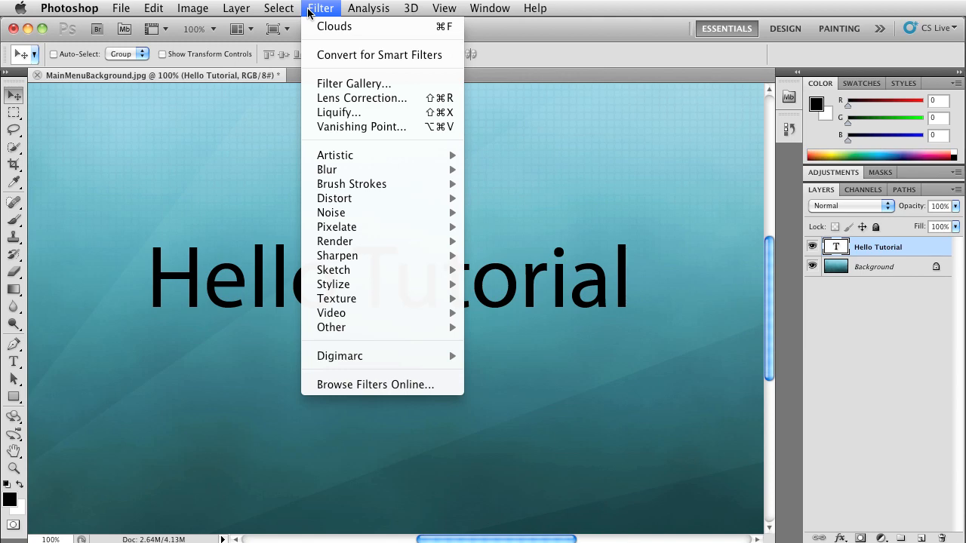
{"action": "mouse_move", "coordinate": [192, 8]}
{"action": "mouse_move", "coordinate": [219, 170]}
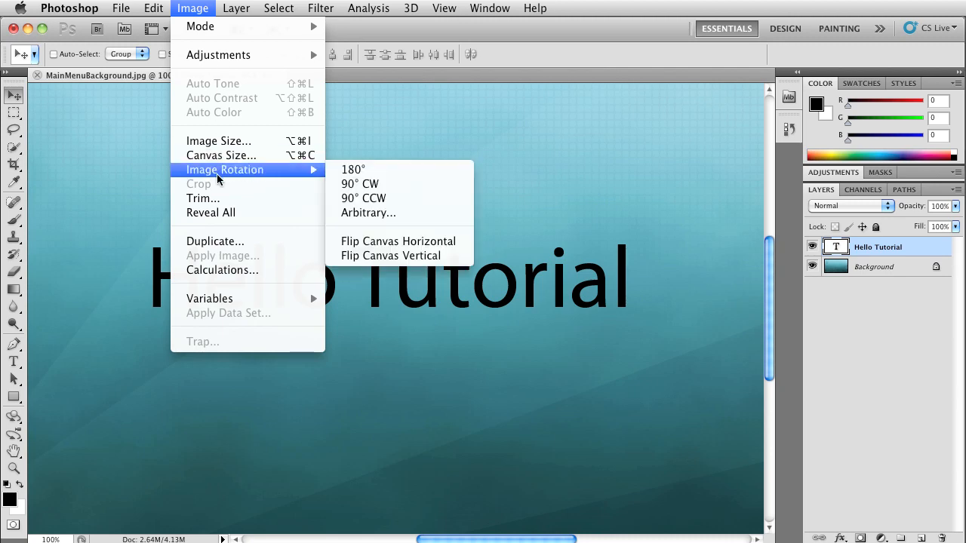
{"action": "left_click", "coordinate": [389, 175]}
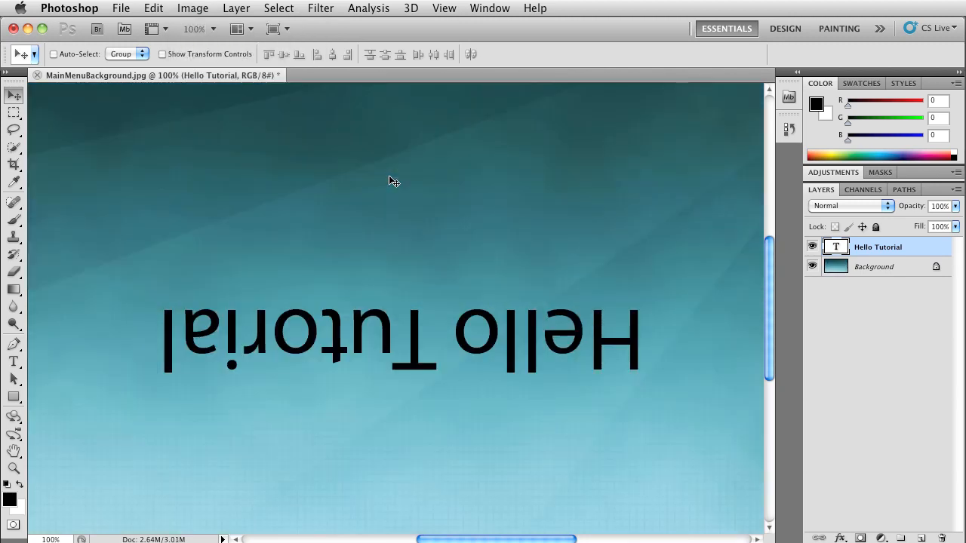
{"action": "key", "text": "super+z"}
- Rotate the whole image 90° clockwise so the text runs vertically
{"action": "left_click", "coordinate": [191, 8]}
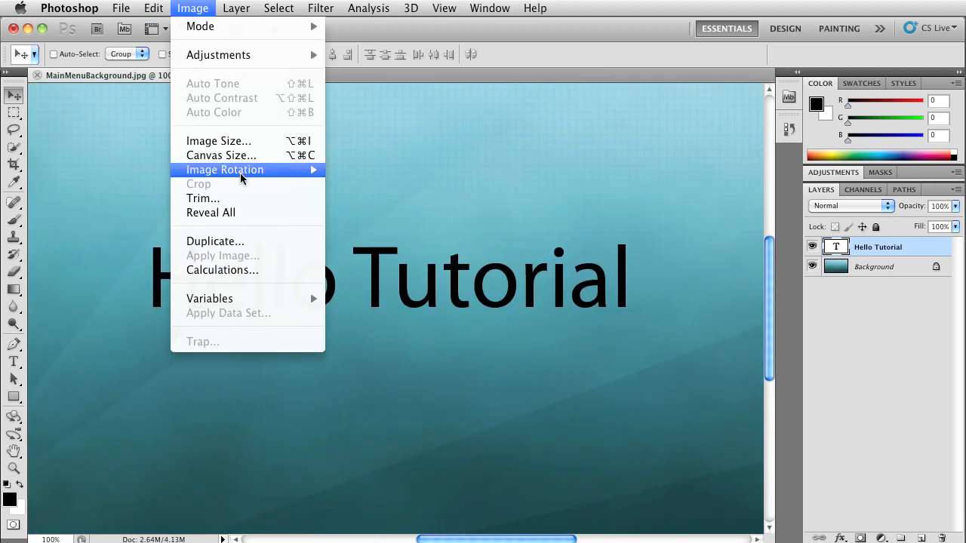
{"action": "mouse_move", "coordinate": [240, 172]}
{"action": "left_click", "coordinate": [380, 184]}
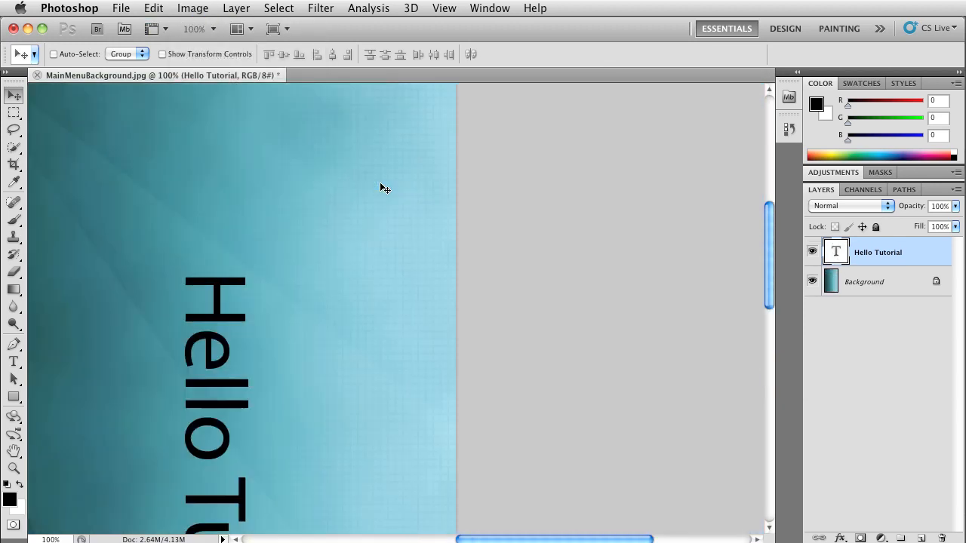
{"action": "left_click_drag", "start_coordinate": [380, 373], "coordinate": [554, 228]}
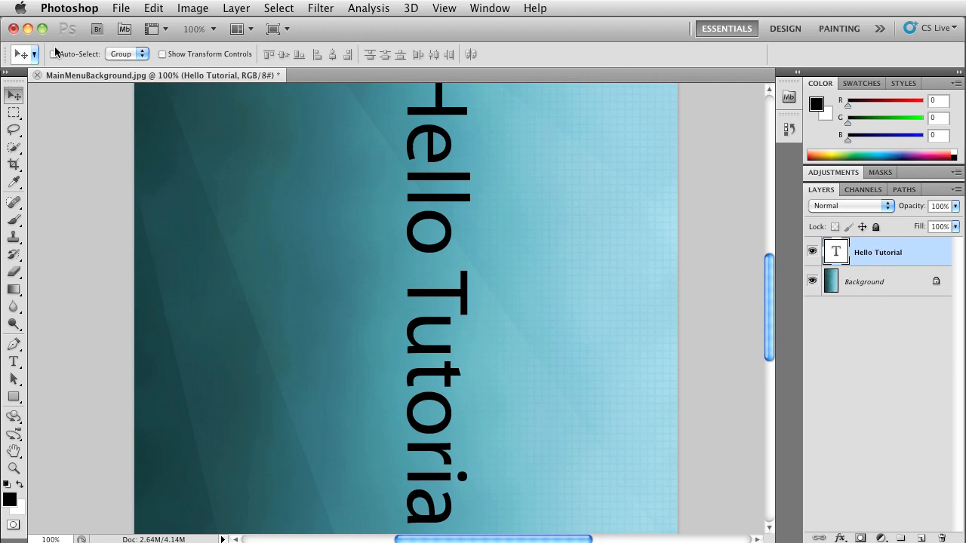
- Start the Stylize Wind filter on the Hello Tutorial layer and rasterize its type
{"action": "left_click", "coordinate": [320, 8]}
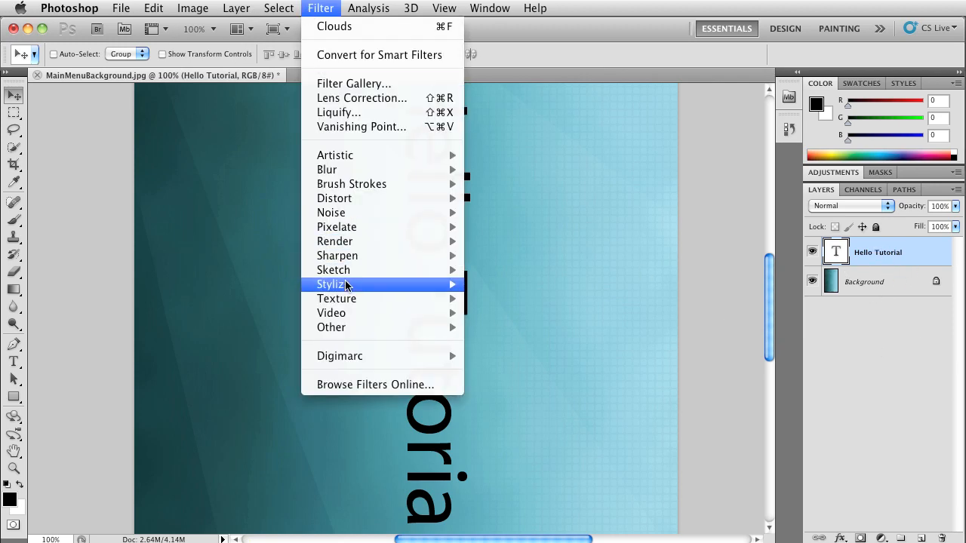
{"action": "mouse_move", "coordinate": [344, 284]}
{"action": "left_click", "coordinate": [515, 399]}
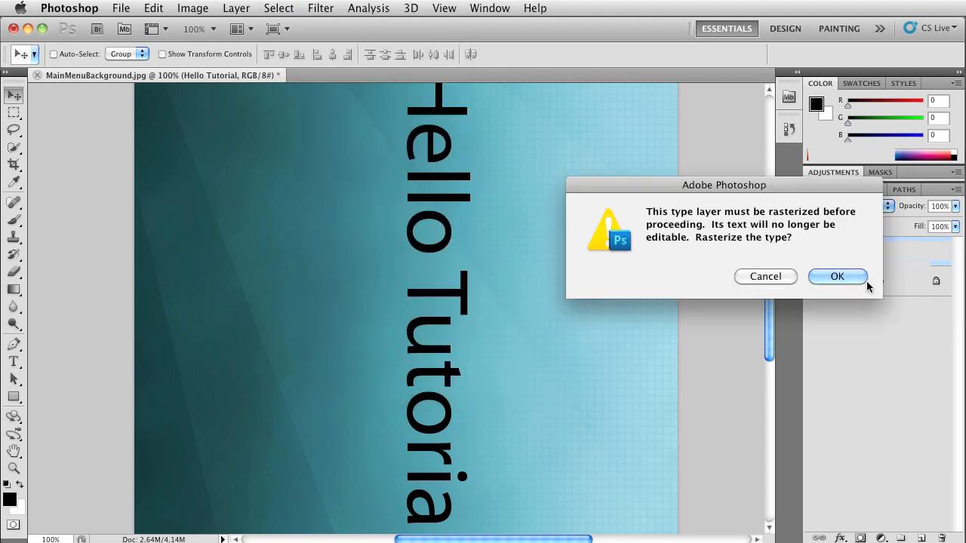
{"action": "left_click", "coordinate": [838, 277]}
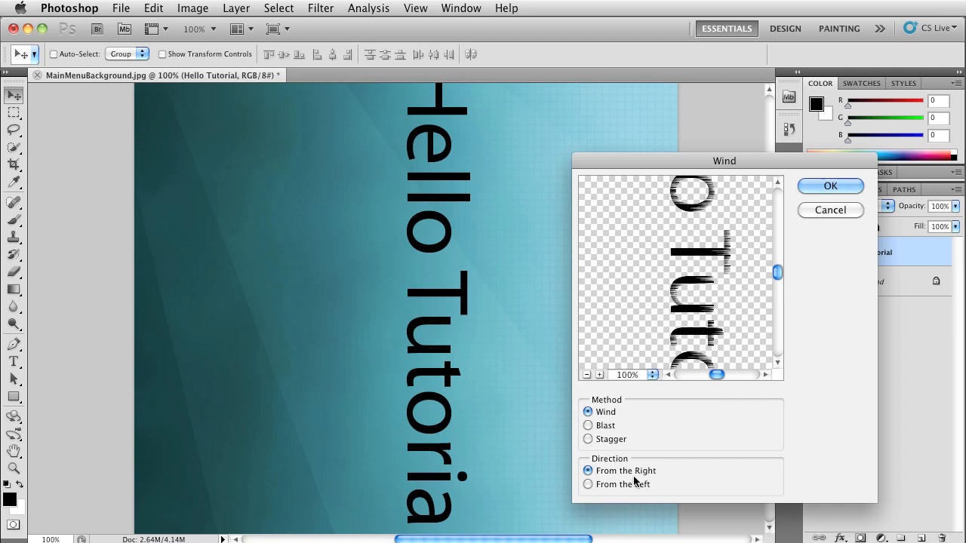
- Compare the Blast and Stagger methods in the Wind filter preview and return to the Wind method
{"action": "left_click", "coordinate": [590, 427]}
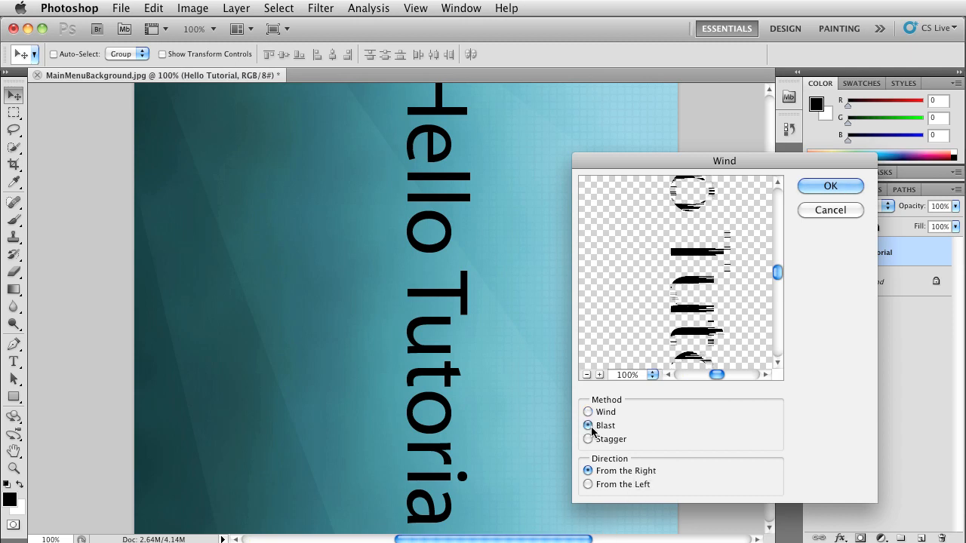
{"action": "left_click", "coordinate": [589, 441]}
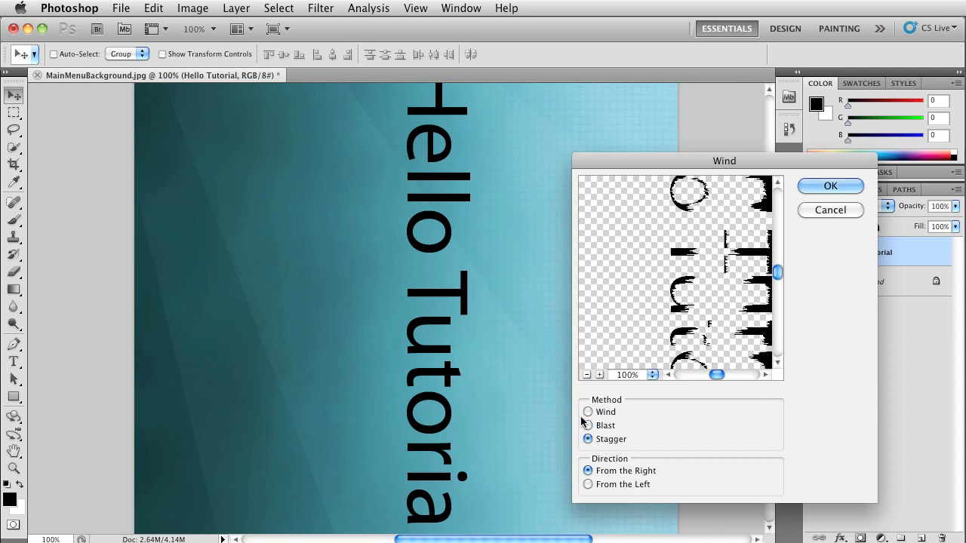
{"action": "mouse_move", "coordinate": [717, 376]}
{"action": "left_mouse_down"}
{"action": "mouse_move", "coordinate": [733, 377]}
{"action": "mouse_move", "coordinate": [713, 378]}
{"action": "mouse_move", "coordinate": [725, 378]}
{"action": "left_mouse_up"}
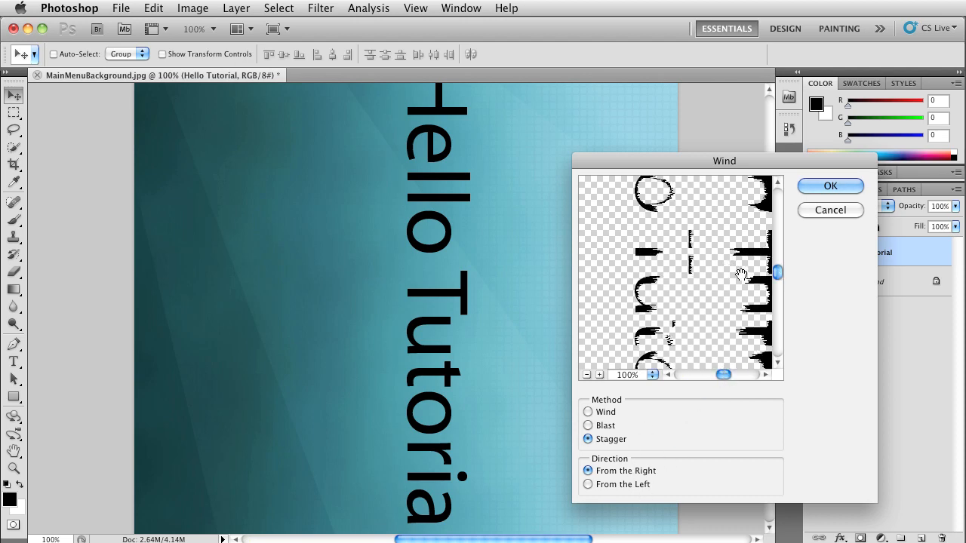
{"action": "left_click_drag", "start_coordinate": [741, 276], "coordinate": [641, 273]}
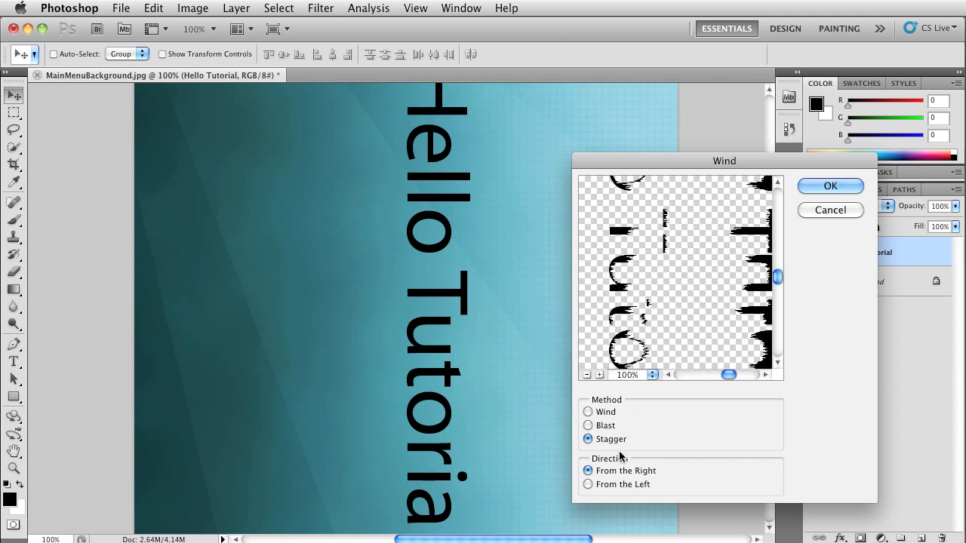
{"action": "left_click", "coordinate": [587, 412]}
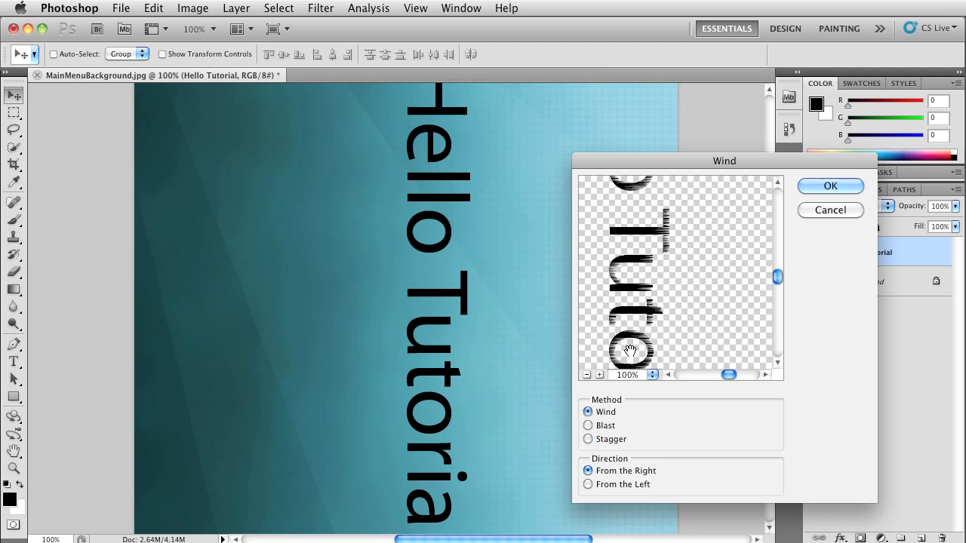
- Examine the Wind effect on the letter edges at 600% in the filter preview
{"action": "left_click", "coordinate": [599, 375]}
{"action": "left_click", "coordinate": [599, 375]}
{"action": "left_click", "coordinate": [599, 375]}
{"action": "left_click", "coordinate": [599, 375]}
{"action": "left_click", "coordinate": [599, 375]}
{"action": "mouse_move", "coordinate": [659, 269]}
{"action": "left_mouse_down"}
{"action": "mouse_move", "coordinate": [681, 319]}
{"action": "mouse_move", "coordinate": [659, 214]}
{"action": "left_mouse_up"}
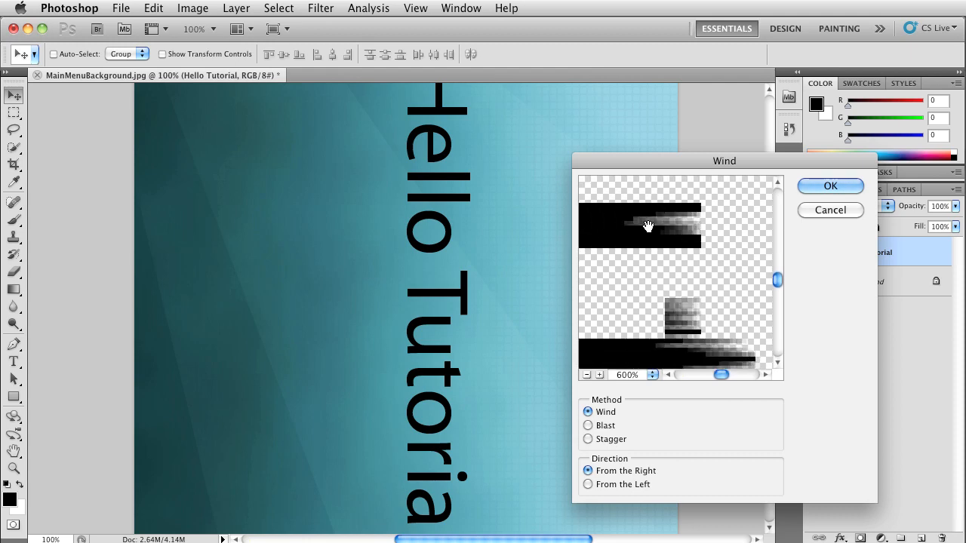
{"action": "mouse_move", "coordinate": [686, 291]}
{"action": "left_mouse_down"}
{"action": "mouse_move", "coordinate": [698, 255]}
{"action": "mouse_move", "coordinate": [682, 308]}
{"action": "mouse_move", "coordinate": [692, 258]}
{"action": "left_mouse_up"}
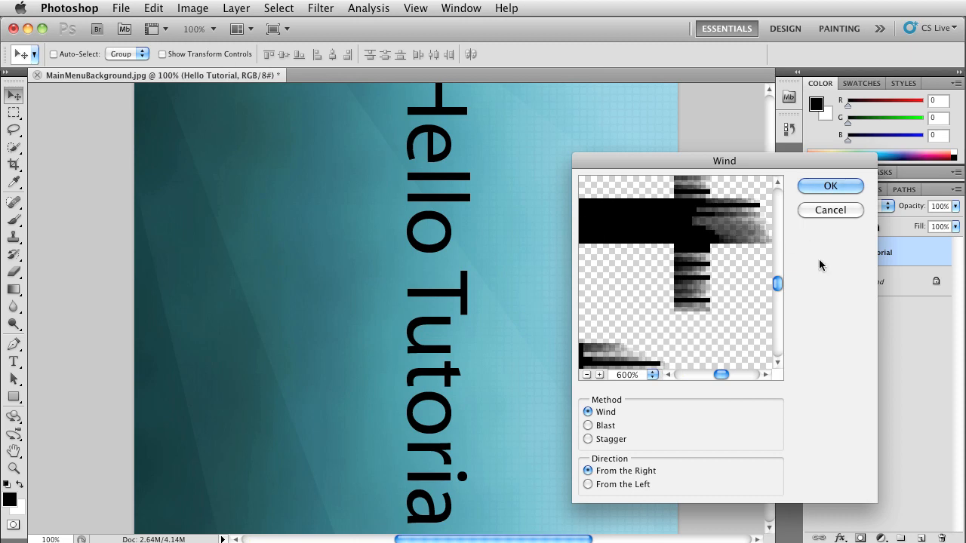
{"action": "mouse_move", "coordinate": [728, 285]}
{"action": "left_mouse_down"}
{"action": "mouse_move", "coordinate": [740, 317]}
{"action": "mouse_move", "coordinate": [730, 298]}
{"action": "left_mouse_up"}
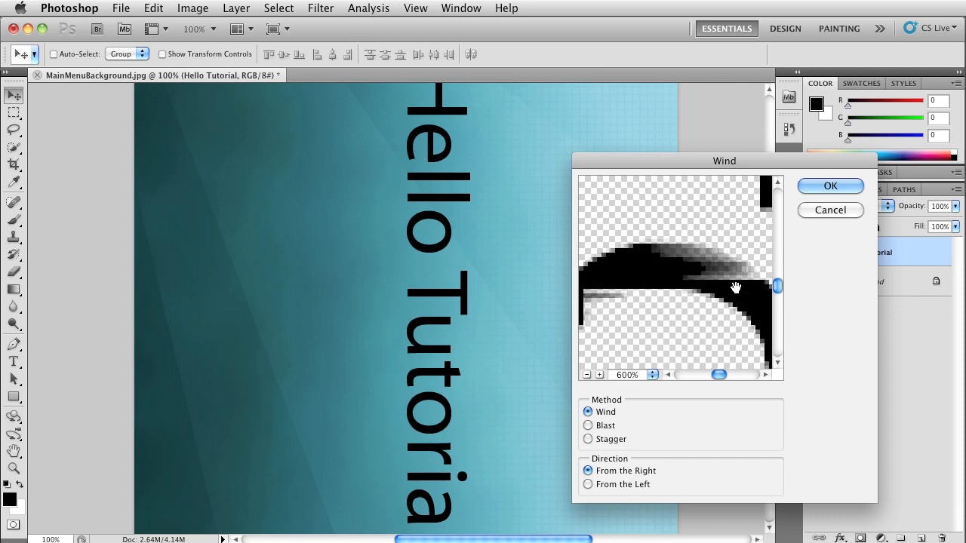
{"action": "left_click_drag", "start_coordinate": [704, 280], "coordinate": [659, 181]}
{"action": "left_click_drag", "start_coordinate": [721, 294], "coordinate": [770, 270]}
{"action": "left_click", "coordinate": [757, 299]}
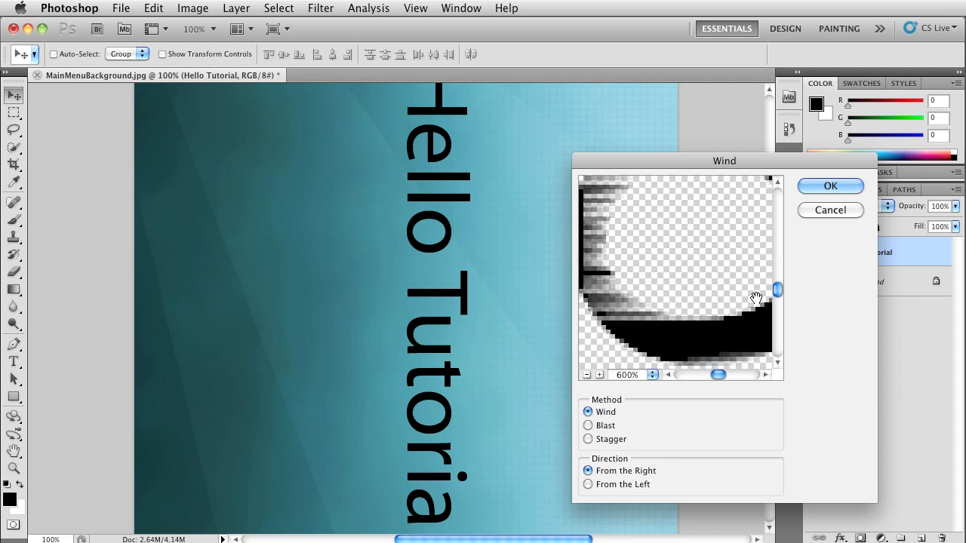
{"action": "left_click_drag", "start_coordinate": [733, 308], "coordinate": [659, 298]}
{"action": "mouse_move", "coordinate": [702, 262]}
{"action": "left_mouse_down"}
{"action": "mouse_move", "coordinate": [780, 254]}
{"action": "mouse_move", "coordinate": [707, 269]}
{"action": "left_mouse_up"}
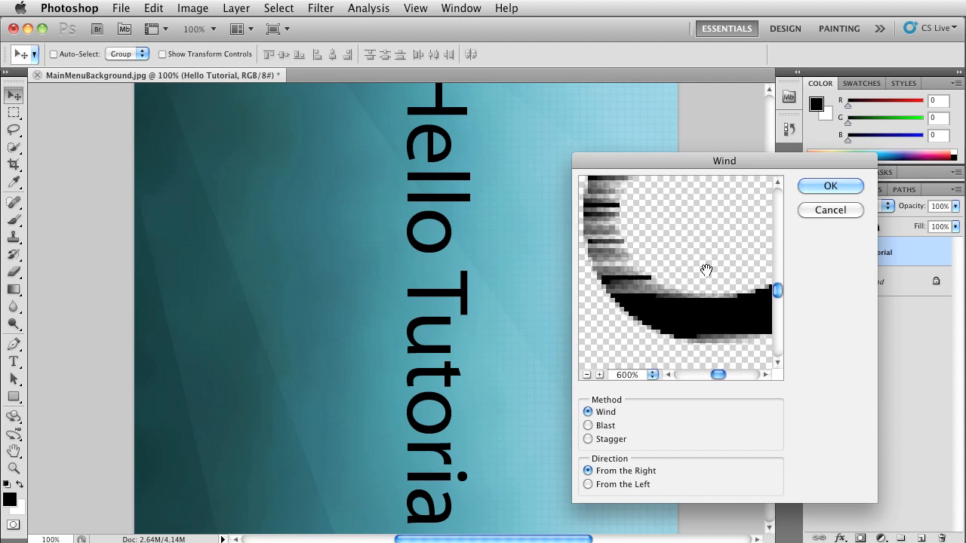
- Examine the Wind streaks on the letter edges at magnifications from 300% to 1600% in the filter preview
{"action": "left_click", "coordinate": [586, 375]}
{"action": "left_click", "coordinate": [586, 374]}
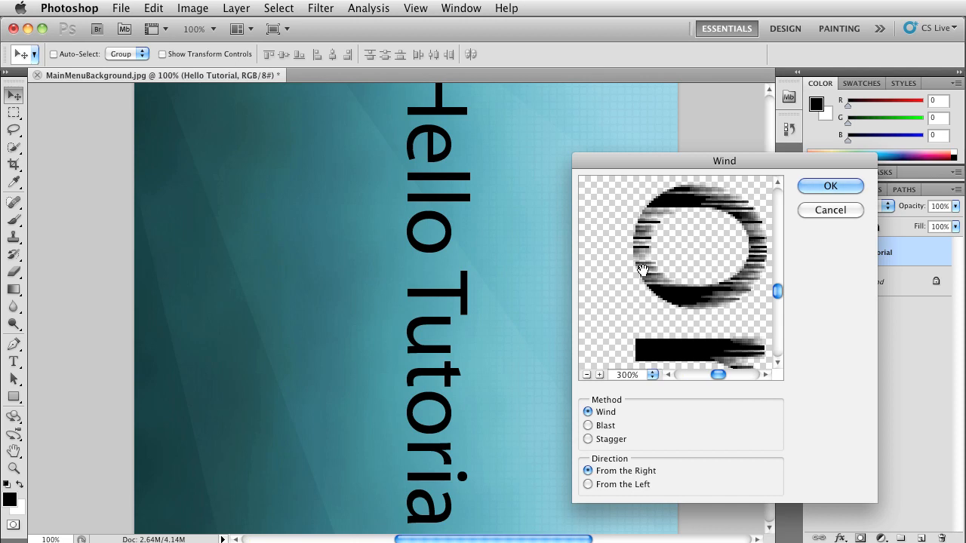
{"action": "left_click", "coordinate": [600, 375]}
{"action": "left_click", "coordinate": [600, 374]}
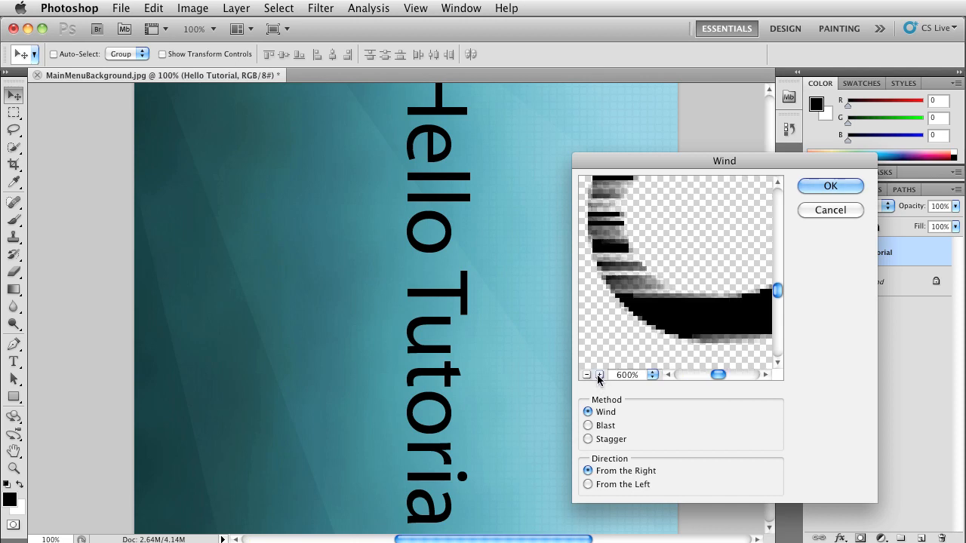
{"action": "left_click", "coordinate": [599, 374]}
{"action": "left_click", "coordinate": [599, 374]}
{"action": "left_click", "coordinate": [600, 374]}
{"action": "left_click", "coordinate": [600, 375]}
{"action": "left_click", "coordinate": [599, 375]}
{"action": "left_click_drag", "start_coordinate": [672, 245], "coordinate": [694, 263]}
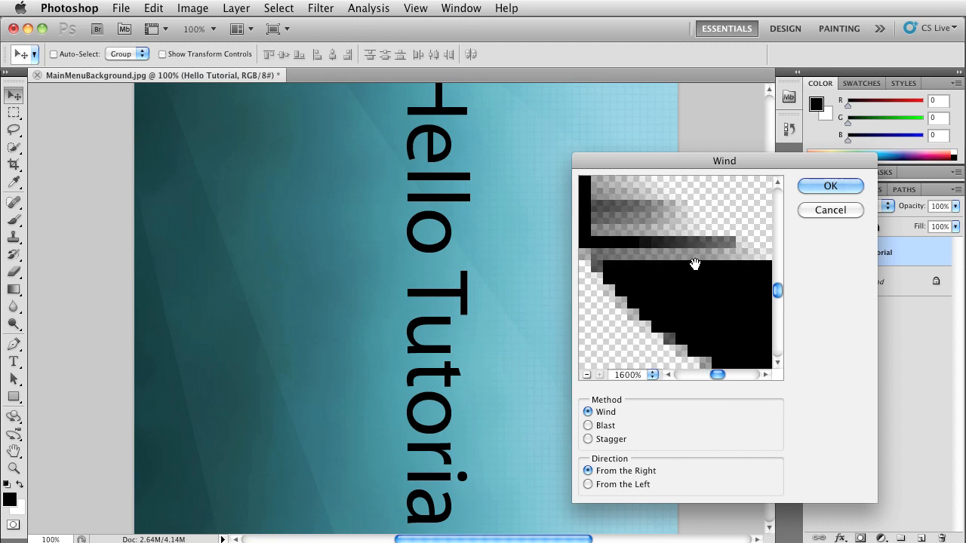
{"action": "left_click_drag", "start_coordinate": [649, 240], "coordinate": [648, 279]}
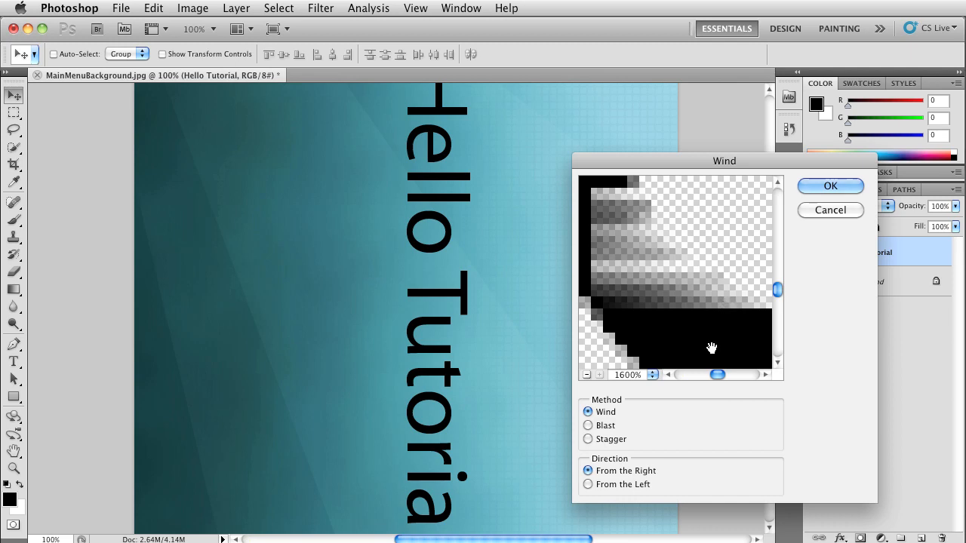
- Apply the Wind filter to the Hello Tutorial layer with the Wind method and the From the Right direction
{"action": "left_click", "coordinate": [587, 375]}
{"action": "left_click", "coordinate": [588, 375]}
{"action": "left_click", "coordinate": [587, 375]}
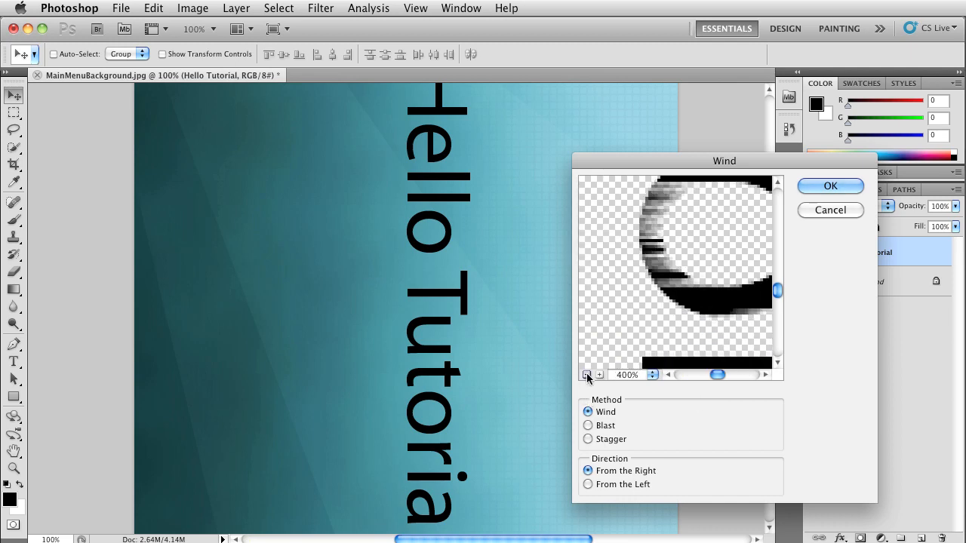
{"action": "left_click", "coordinate": [587, 375]}
{"action": "left_click", "coordinate": [587, 375]}
{"action": "left_click", "coordinate": [587, 375]}
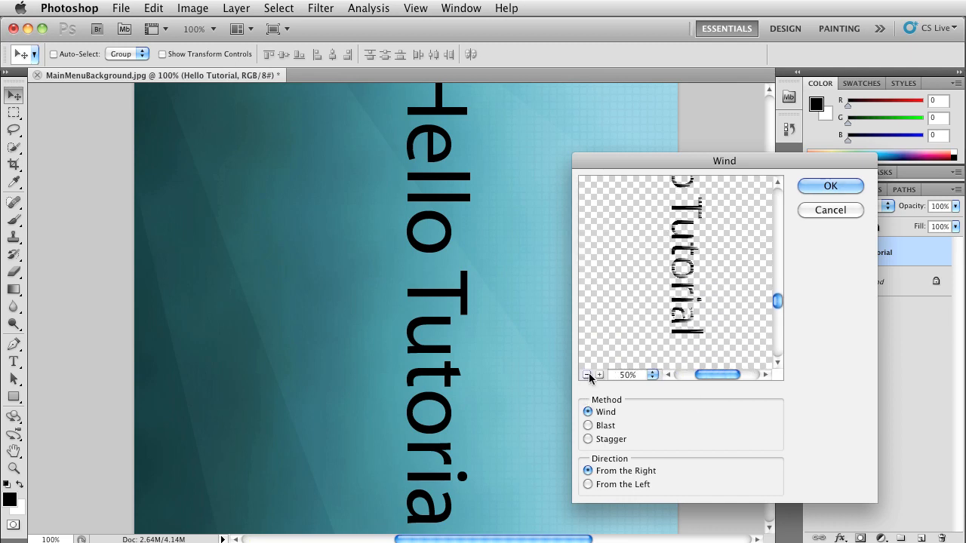
{"action": "left_click", "coordinate": [817, 186]}
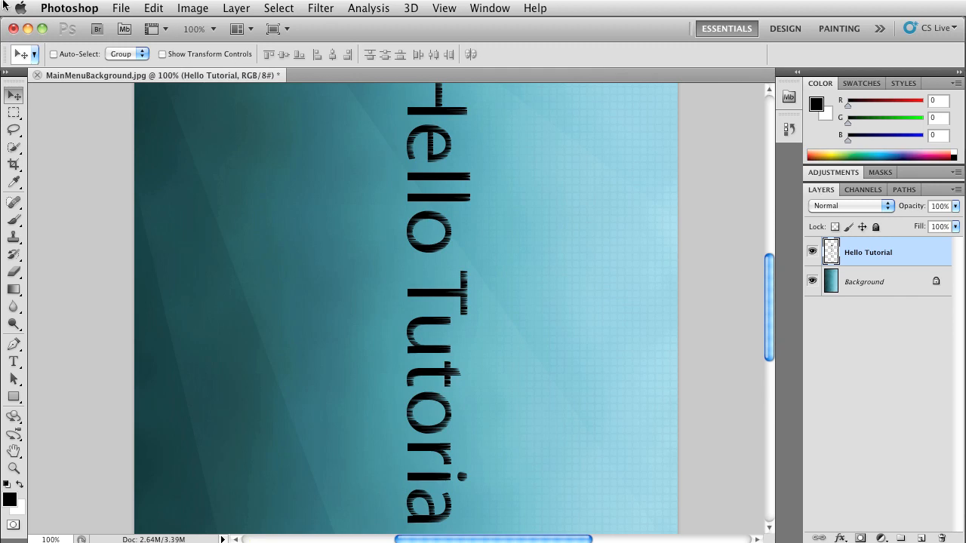
- Rotate the whole image 90° counterclockwise so the text runs horizontally
{"action": "left_click", "coordinate": [202, 13]}
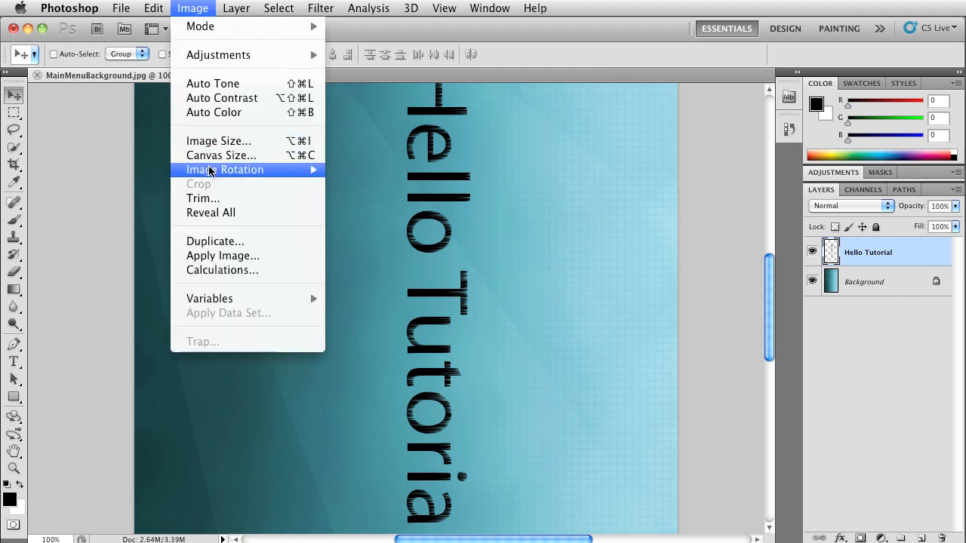
{"action": "mouse_move", "coordinate": [312, 172]}
{"action": "left_click", "coordinate": [350, 199]}
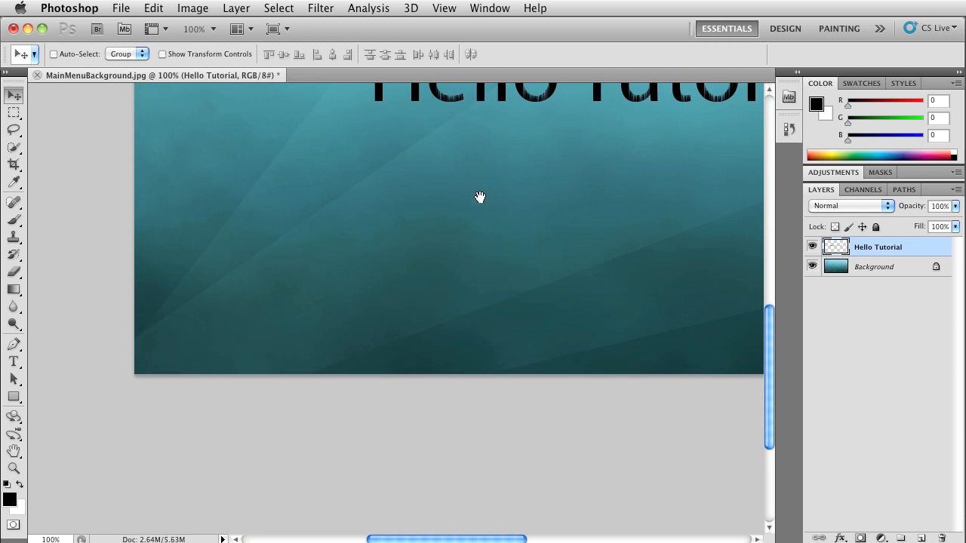
- Hide the Background layer and examine the wind streaks along the Hello Tutorial text at 200%
{"action": "left_click_drag", "start_coordinate": [480, 197], "coordinate": [414, 324]}
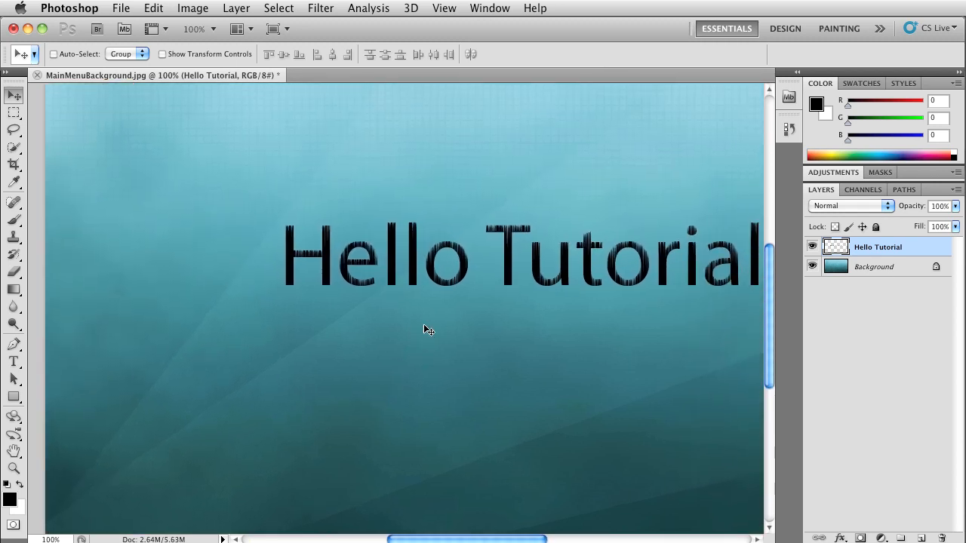
{"action": "key", "text": "super+plus"}
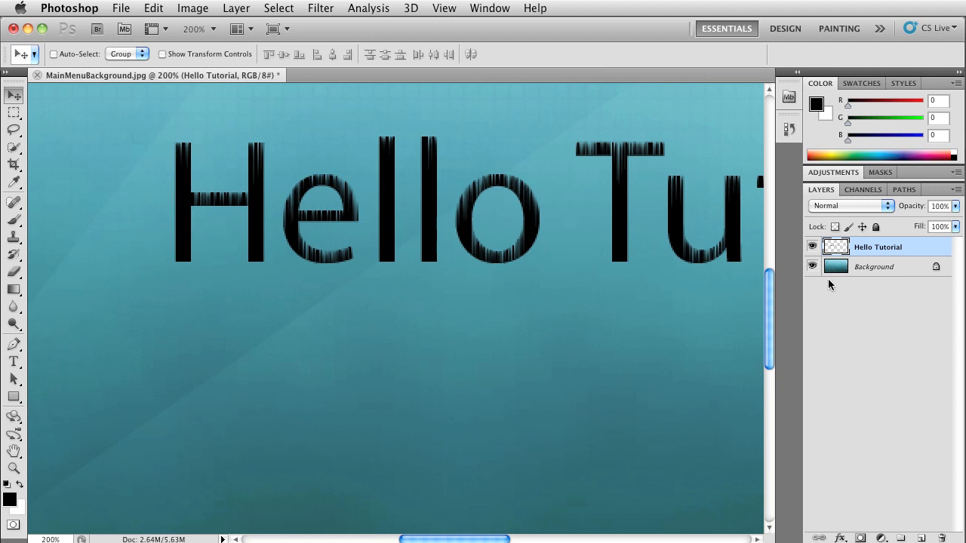
{"action": "left_click", "coordinate": [813, 266]}
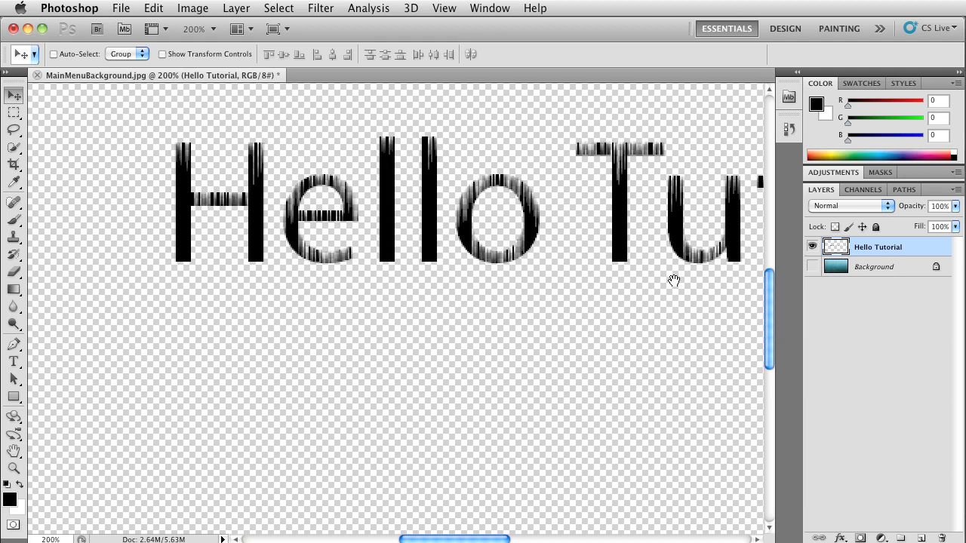
{"action": "left_click_drag", "start_coordinate": [672, 276], "coordinate": [501, 368]}
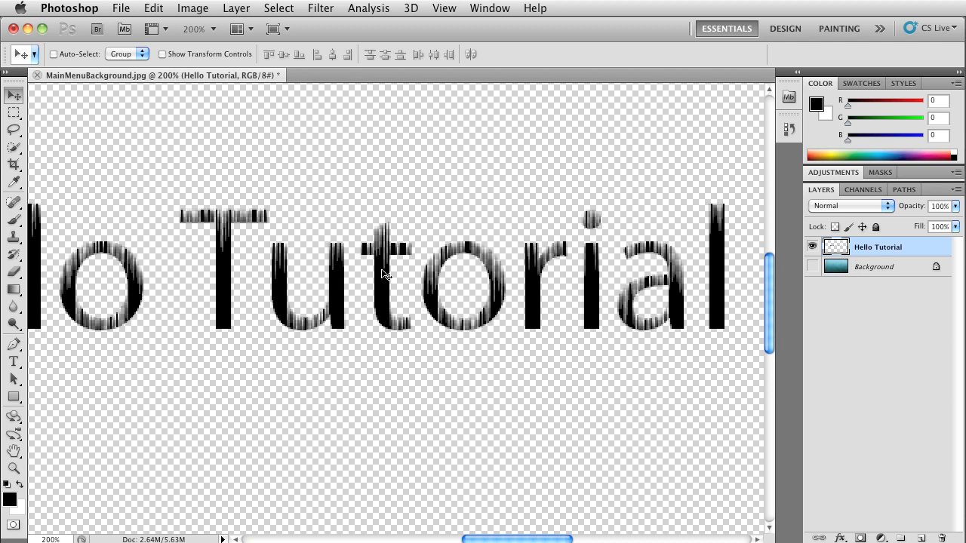
{"action": "left_click_drag", "start_coordinate": [380, 339], "coordinate": [476, 306]}
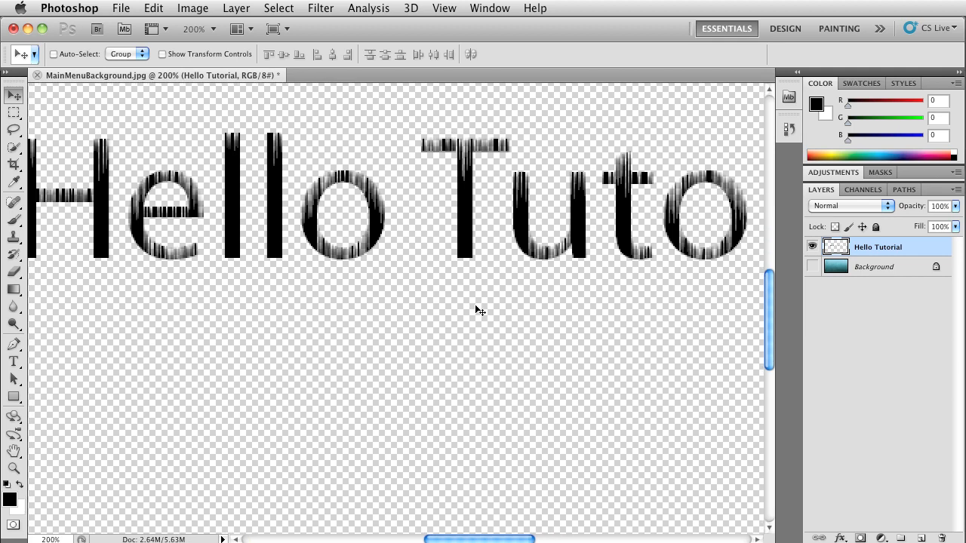
{"action": "key", "text": "super+minus"}
{"action": "key", "text": "super+minus"}
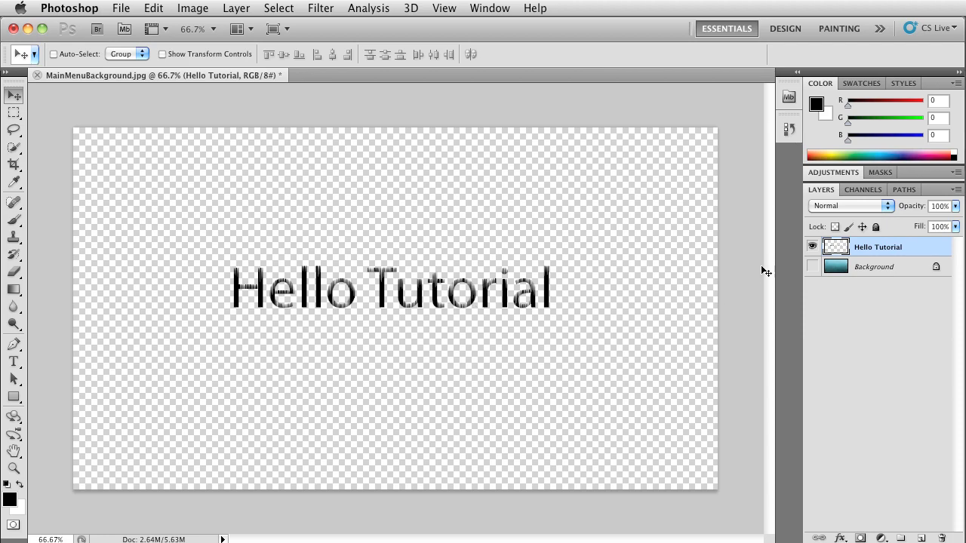
- Hide the Hello Tutorial layer, then select the Background layer and make it visible
{"action": "left_click", "coordinate": [813, 246]}
{"action": "left_click", "coordinate": [854, 266]}
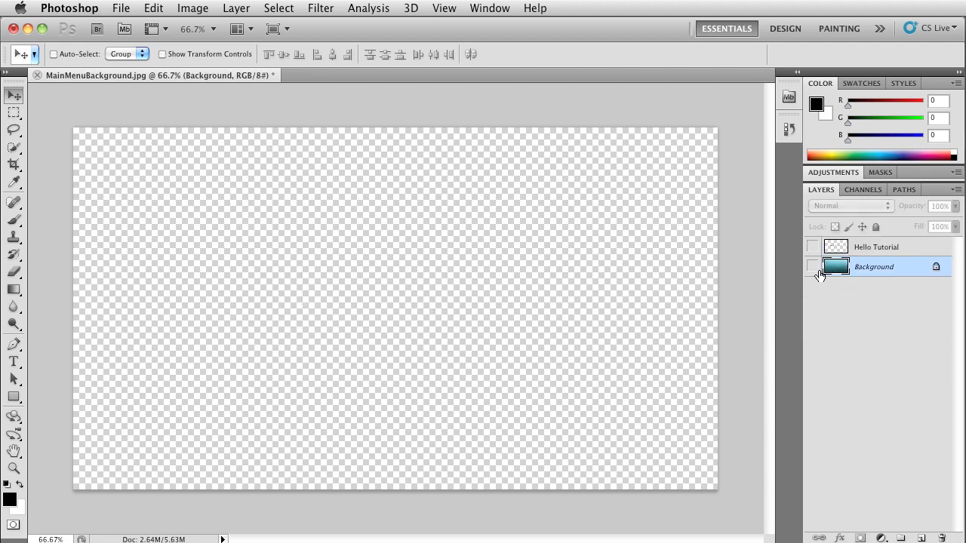
{"action": "left_click", "coordinate": [812, 266]}
- Reapply the Wind filter to the Background layer with its last-used settings
{"action": "left_click", "coordinate": [320, 8]}
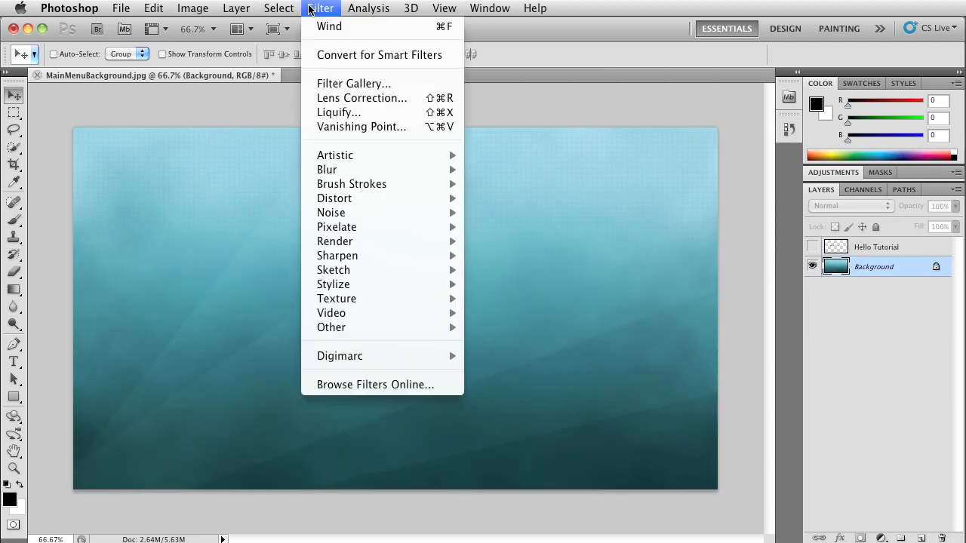
{"action": "left_click", "coordinate": [317, 9]}
{"action": "left_click", "coordinate": [319, 9]}
{"action": "left_click", "coordinate": [422, 255]}
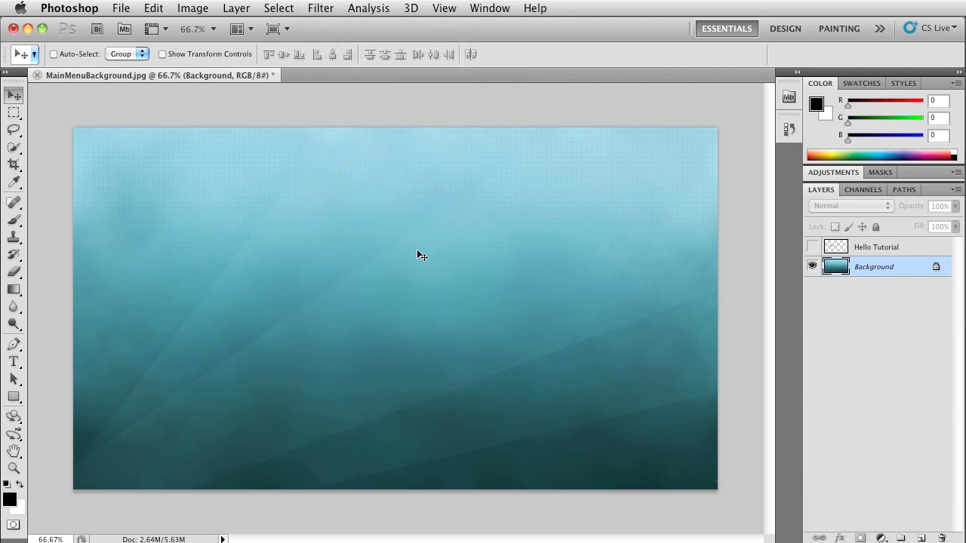
- Examine the Wind effect on the Background layer at 400%, especially along the image's right edge
{"action": "key", "text": "super+plus"}
{"action": "key", "text": "super+plus"}
{"action": "key", "text": "super+plus"}
{"action": "key", "text": "super+plus"}
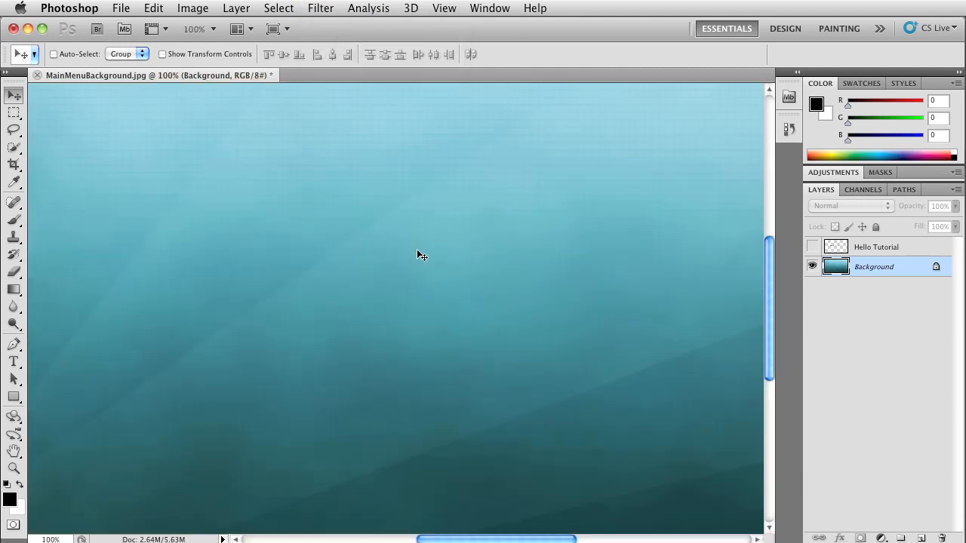
{"action": "scroll", "coordinate": [175, 227], "scroll_direction": "right", "scroll_amount": 10}
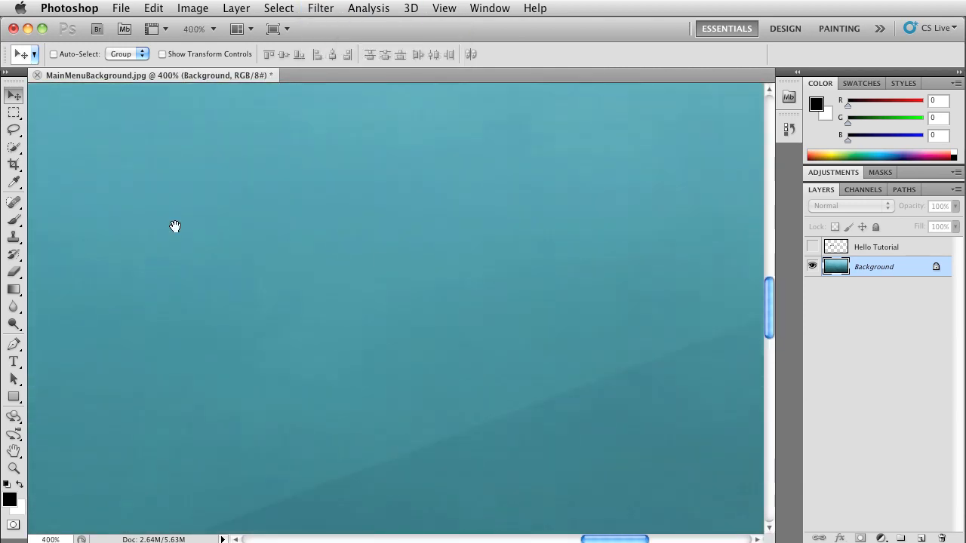
{"action": "scroll", "coordinate": [279, 335], "scroll_direction": "left", "scroll_amount": 10}
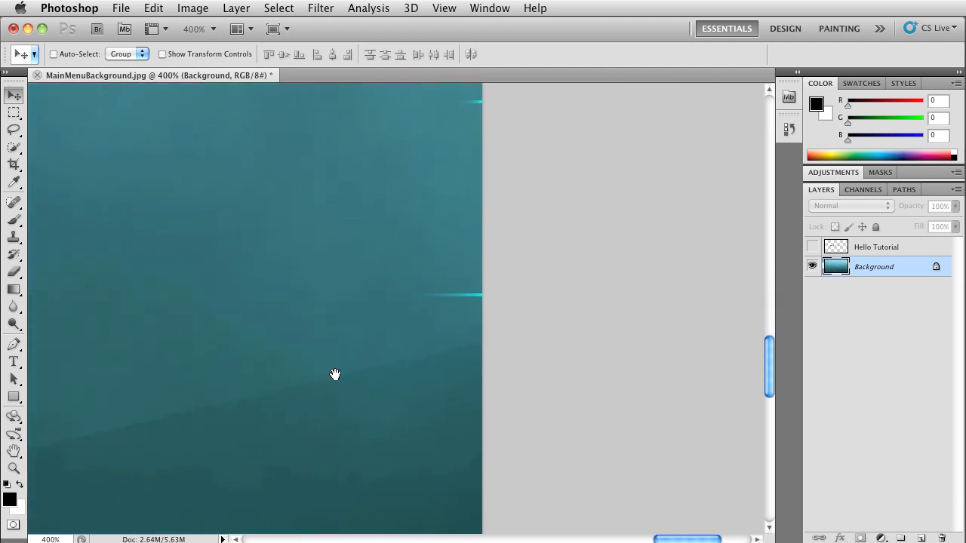
{"action": "scroll", "coordinate": [335, 373], "scroll_direction": "down", "scroll_amount": 8}
{"action": "scroll", "coordinate": [507, 262], "scroll_direction": "up", "scroll_amount": 2}
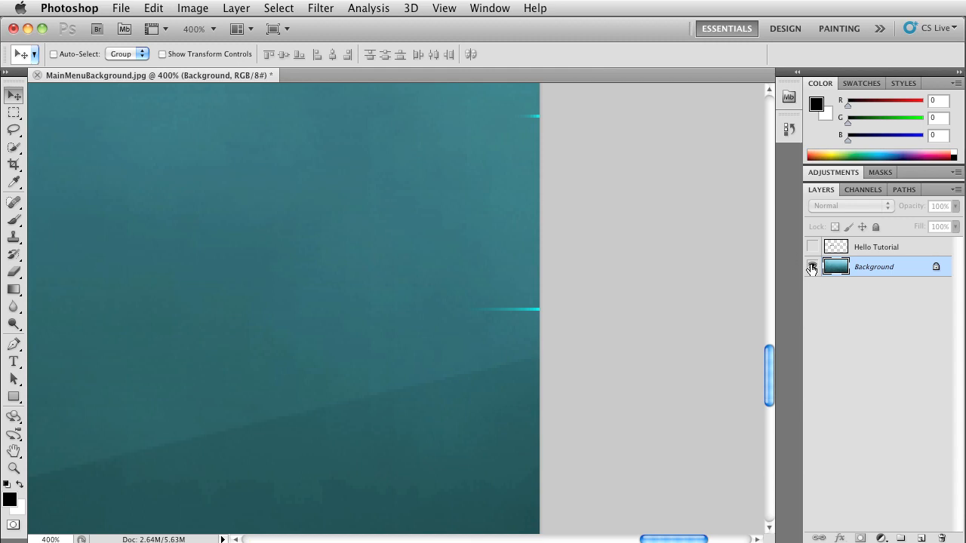
{"action": "scroll", "coordinate": [467, 274], "scroll_direction": "down", "scroll_amount": 10}
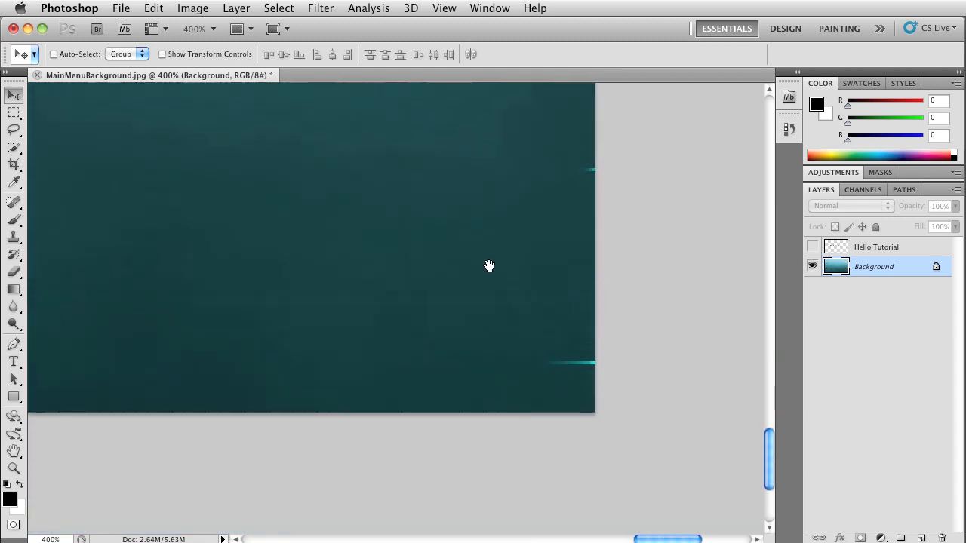
{"action": "scroll", "coordinate": [487, 265], "scroll_direction": "up", "scroll_amount": 15}
{"action": "scroll", "coordinate": [503, 375], "scroll_direction": "up", "scroll_amount": 10}
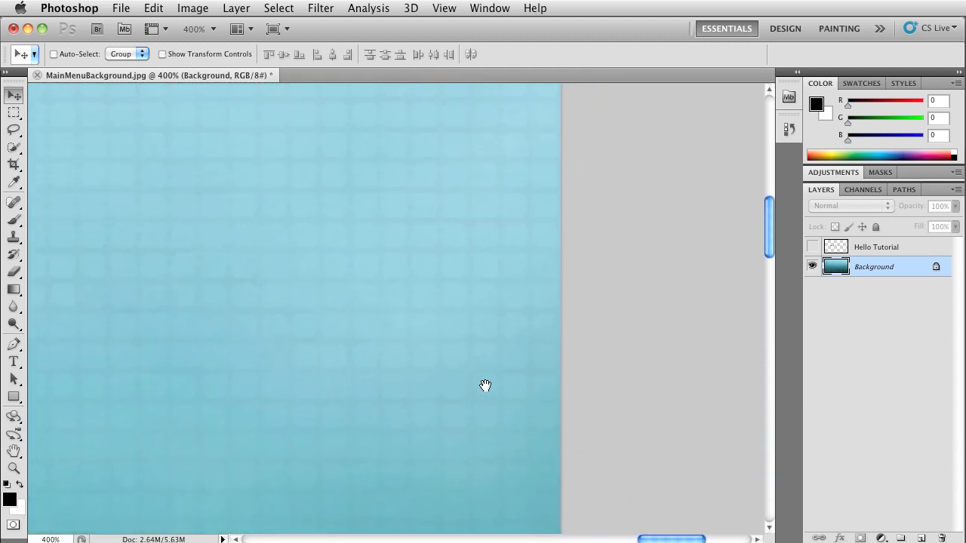
{"action": "scroll", "coordinate": [529, 301], "scroll_direction": "left", "scroll_amount": 4}
{"action": "scroll", "coordinate": [529, 241], "scroll_direction": "down", "scroll_amount": 5}
{"action": "scroll", "coordinate": [496, 291], "scroll_direction": "left", "scroll_amount": 2}
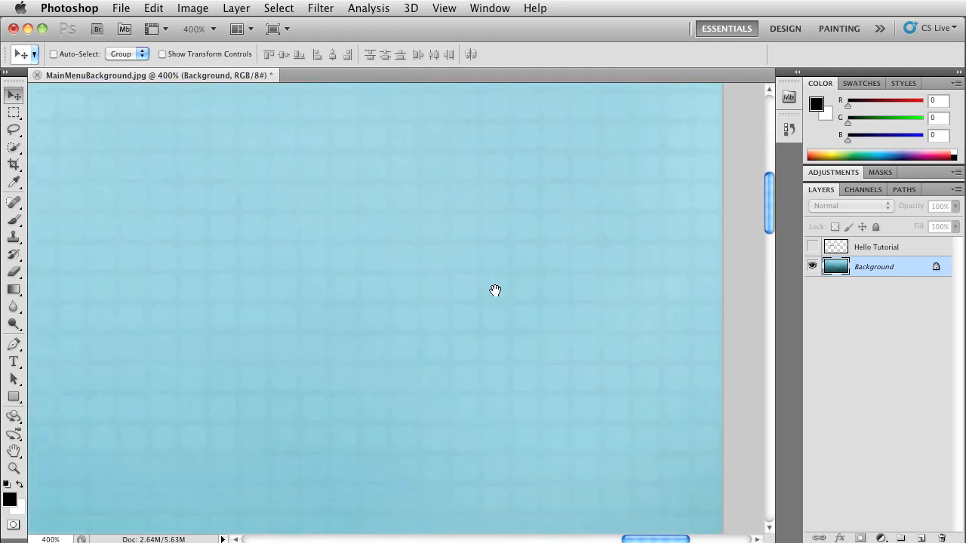
{"action": "scroll", "coordinate": [495, 295], "scroll_direction": "down", "scroll_amount": 5}
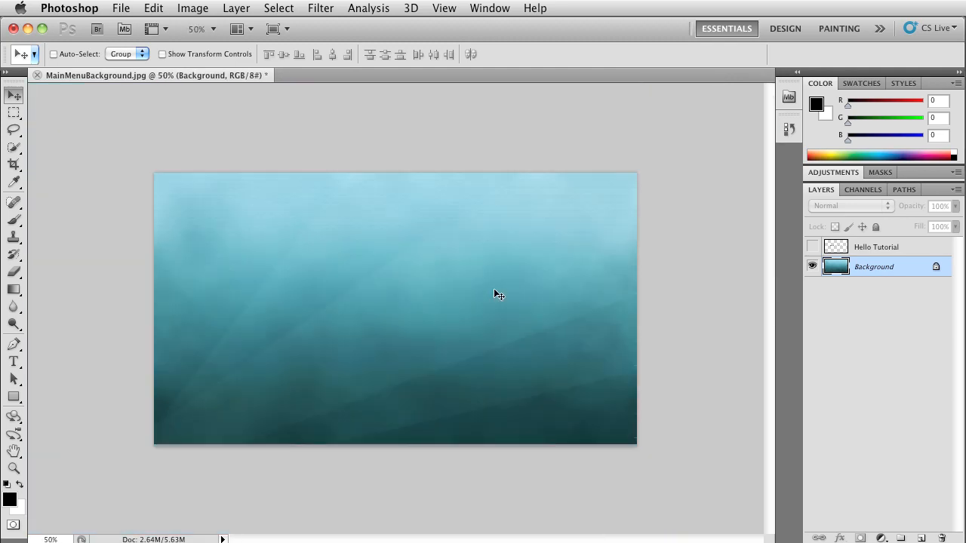